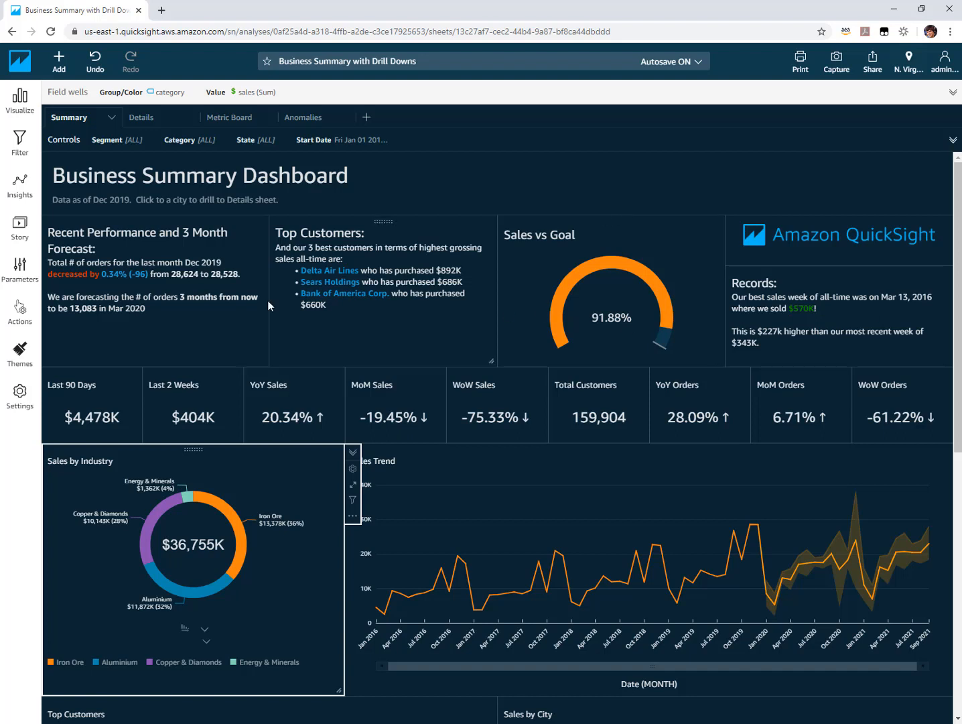
- Try narrowing the Recent Performance and 3 Month Forecast insight and restore its original width
{"action": "mouse_move", "coordinate": [263, 360]}
{"action": "left_mouse_down"}
{"action": "mouse_move", "coordinate": [204, 330]}
{"action": "mouse_move", "coordinate": [255, 352]}
{"action": "left_mouse_up"}
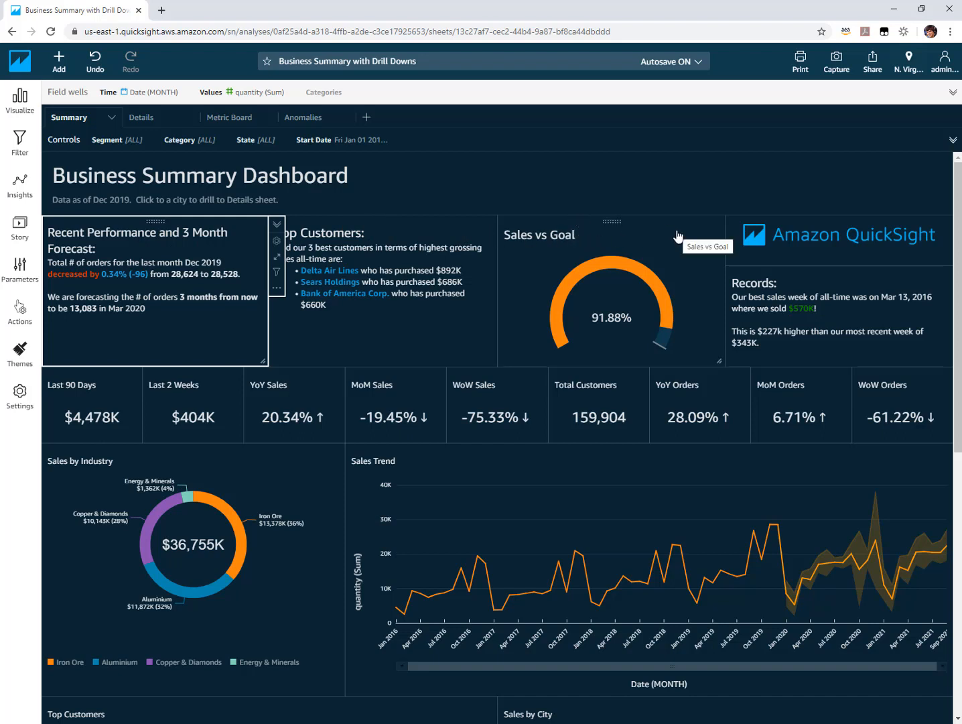
{"action": "scroll", "coordinate": [459, 399], "scroll_direction": "down", "scroll_amount": 8}
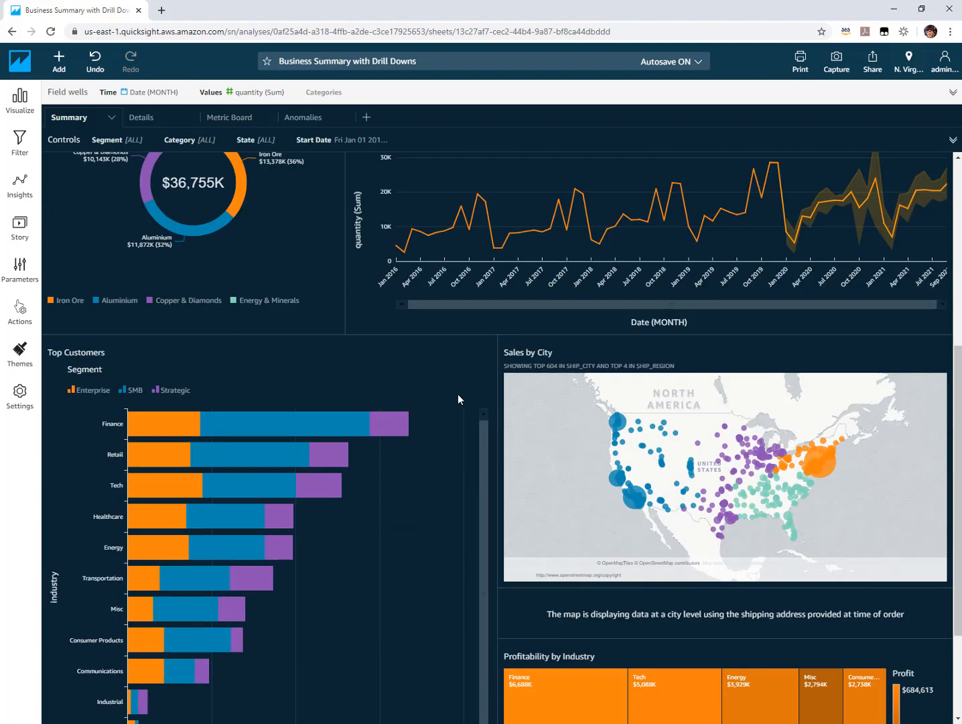
{"action": "scroll", "coordinate": [458, 394], "scroll_direction": "up", "scroll_amount": 8}
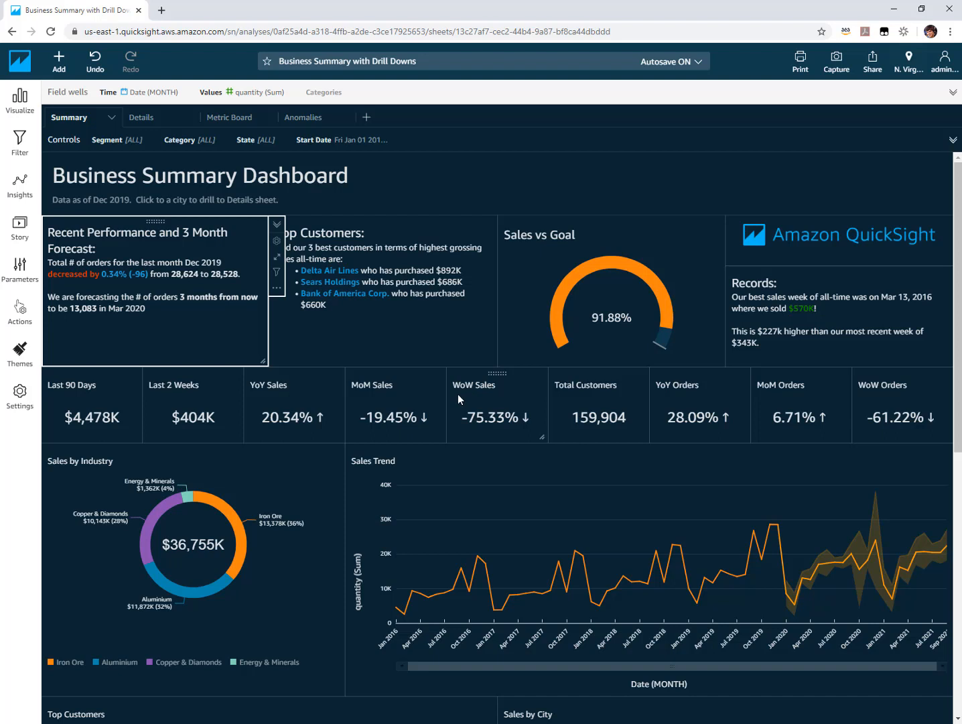
{"action": "mouse_move", "coordinate": [263, 361]}
{"action": "left_mouse_down"}
{"action": "mouse_move", "coordinate": [234, 361]}
{"action": "mouse_move", "coordinate": [262, 361]}
{"action": "left_mouse_up"}
{"action": "left_click_drag", "start_coordinate": [261, 360], "coordinate": [189, 349]}
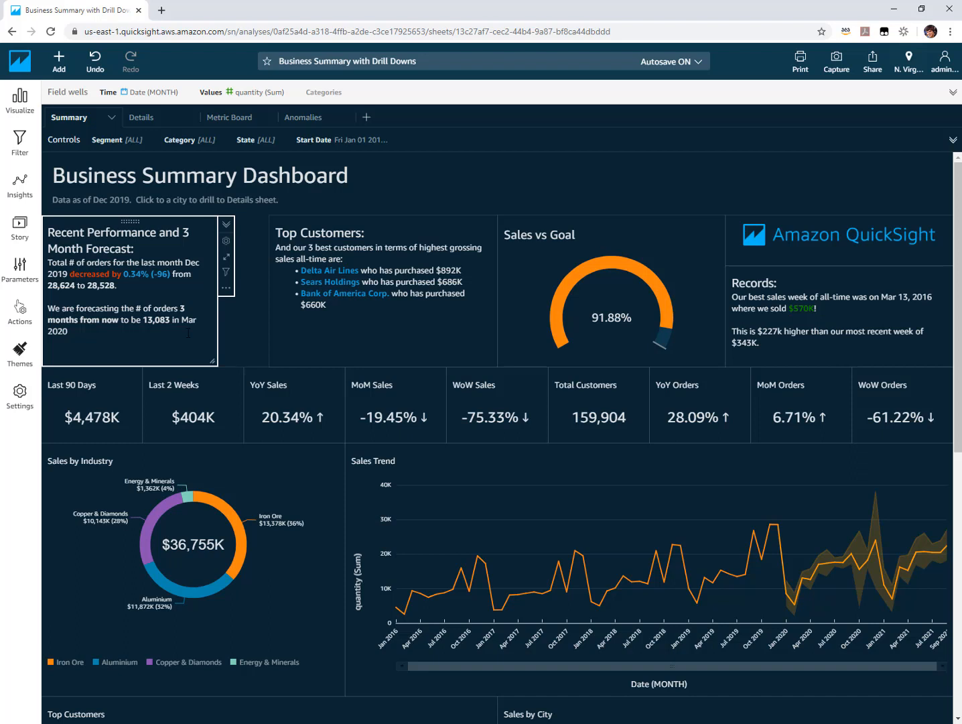
{"action": "left_click_drag", "start_coordinate": [216, 361], "coordinate": [264, 363]}
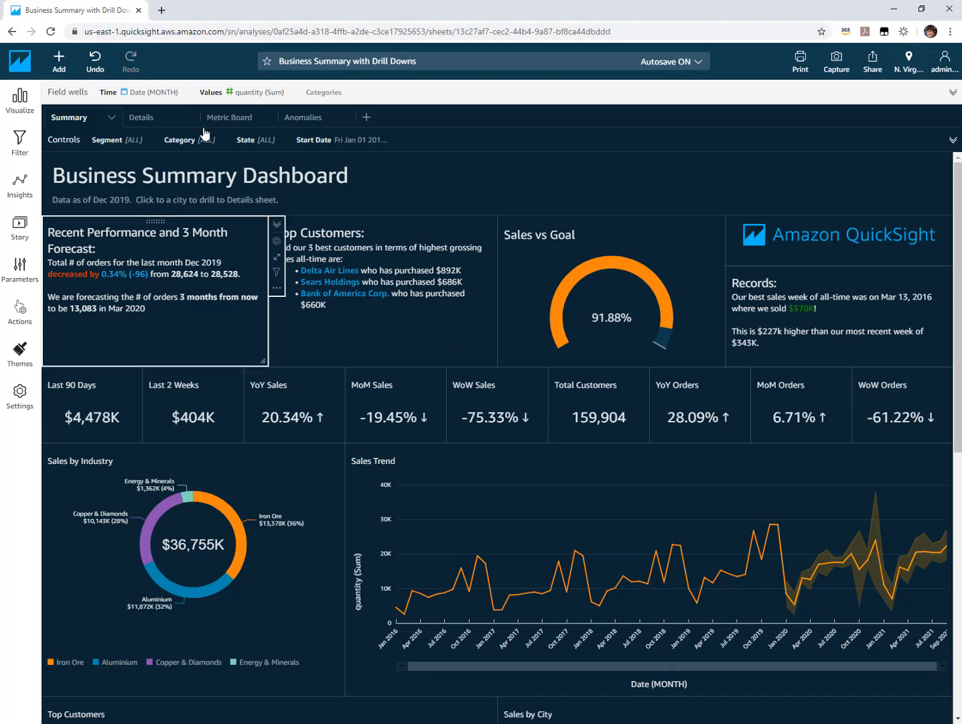
- On the Metric Board sheet, try several sizes for the Total Revenue chart, leaving it at full column width with a reduced height
{"action": "left_click", "coordinate": [254, 142]}
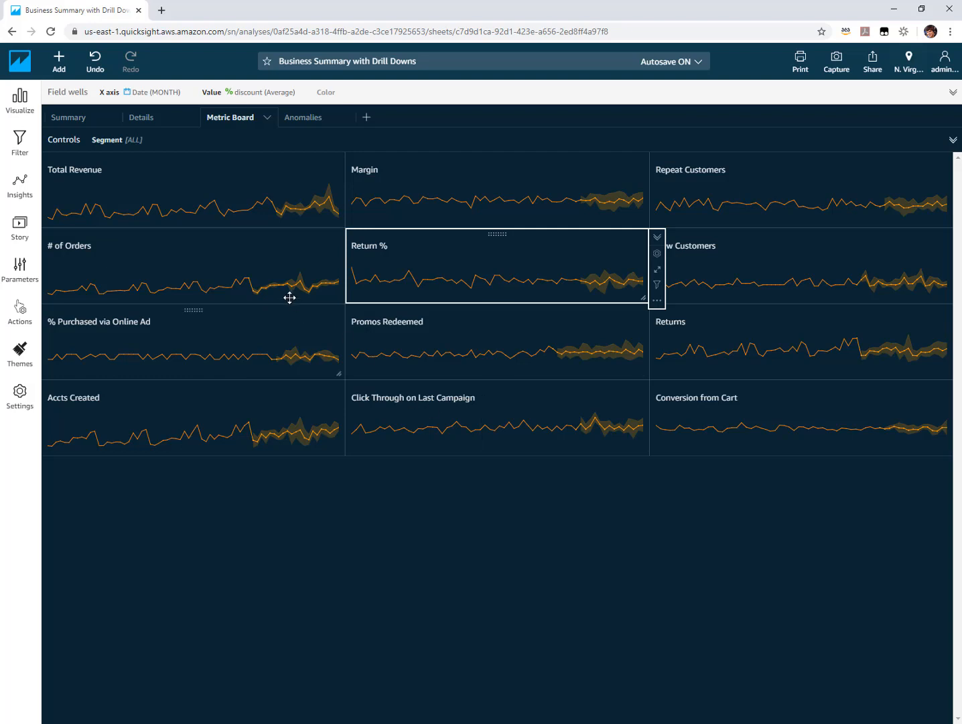
{"action": "left_click", "coordinate": [326, 218]}
{"action": "left_click_drag", "start_coordinate": [338, 222], "coordinate": [338, 268]}
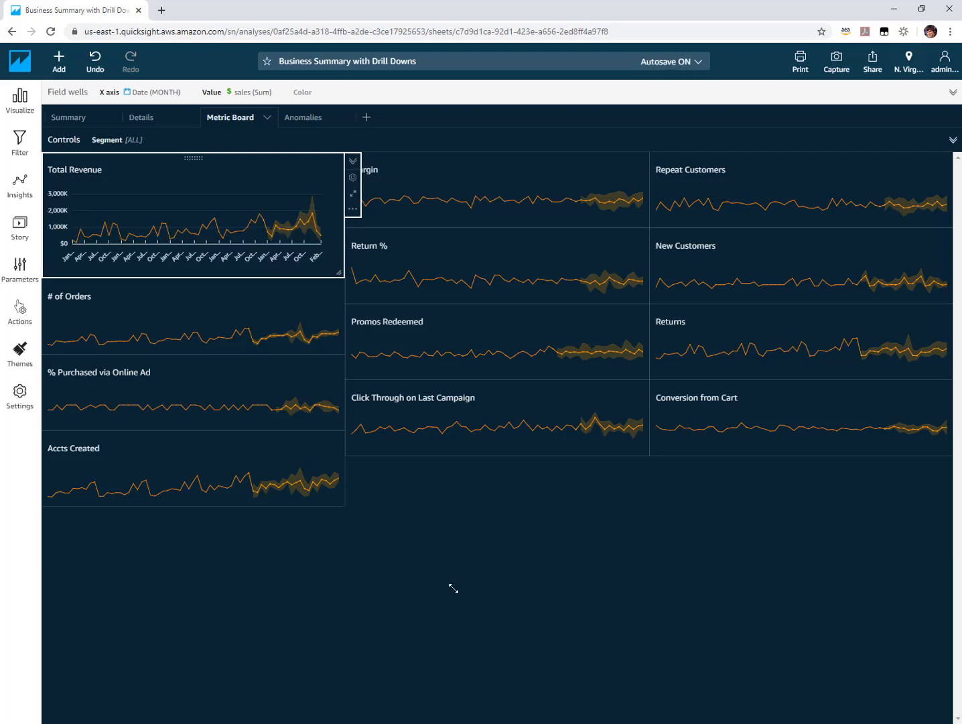
{"action": "left_click_drag", "start_coordinate": [340, 273], "coordinate": [212, 290]}
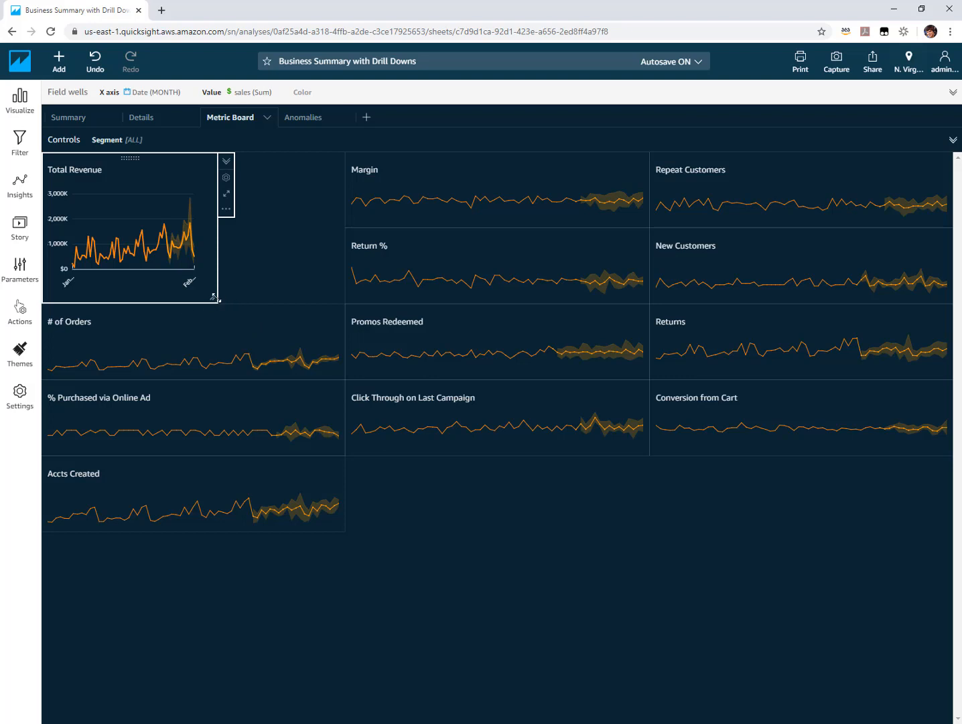
{"action": "left_click_drag", "start_coordinate": [213, 298], "coordinate": [337, 230]}
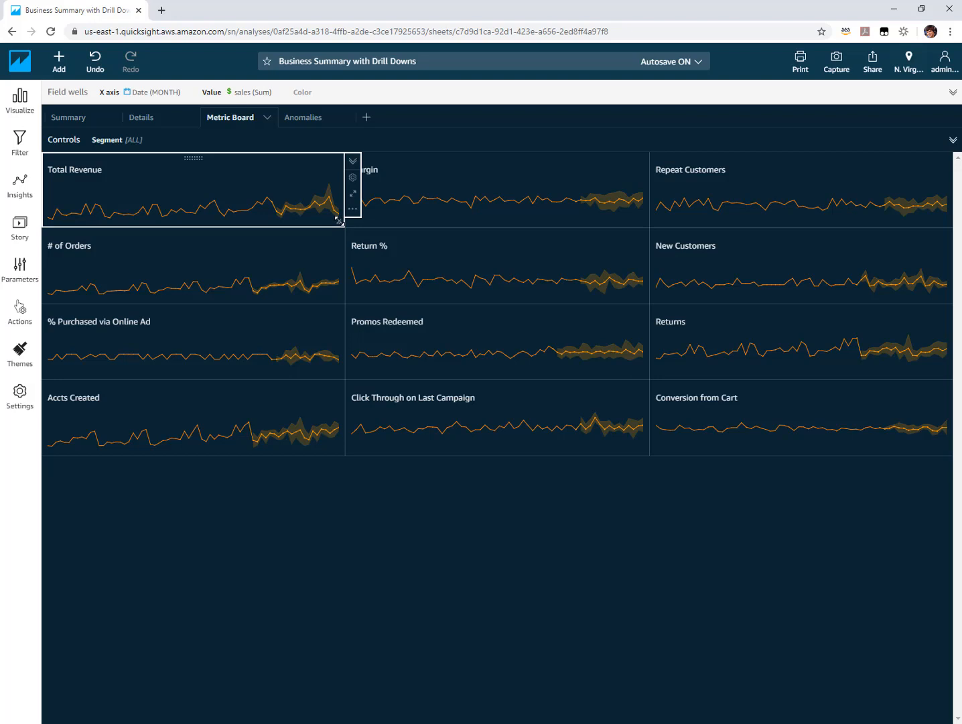
{"action": "left_click_drag", "start_coordinate": [338, 222], "coordinate": [151, 185]}
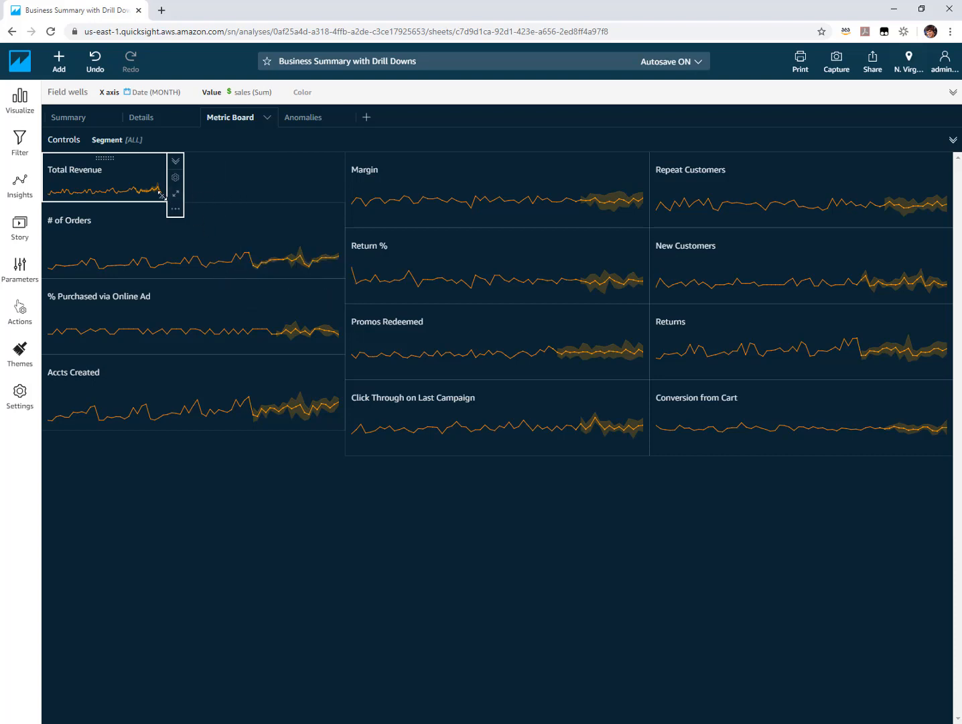
{"action": "left_click_drag", "start_coordinate": [162, 196], "coordinate": [328, 195]}
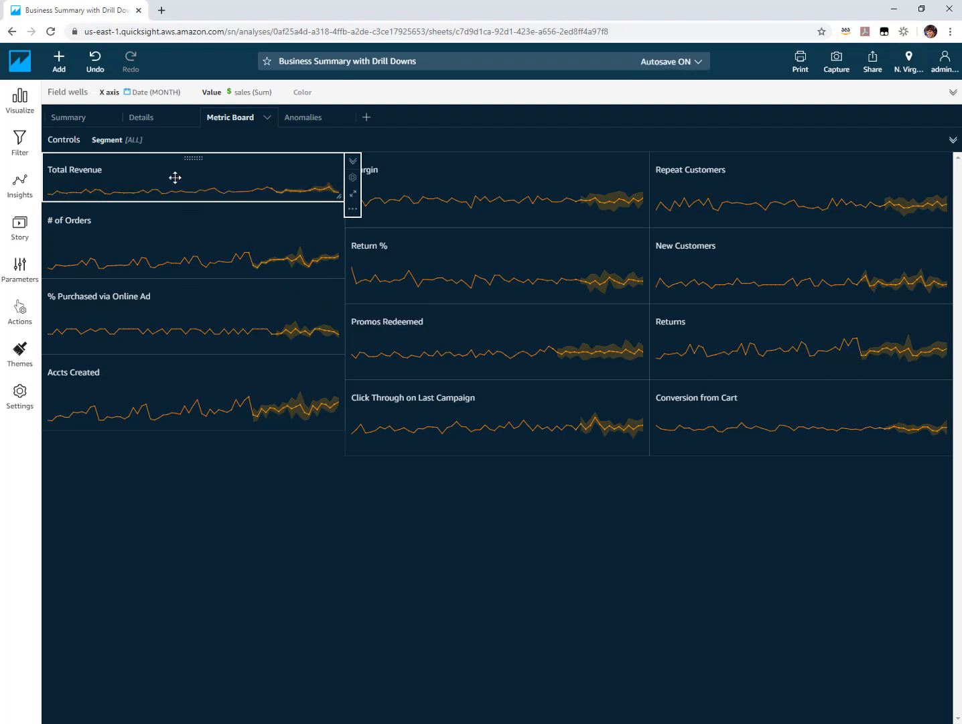
- On the Summary sheet, try making the text box beneath the Sales by City map taller and undo the resize
{"action": "left_click", "coordinate": [101, 122]}
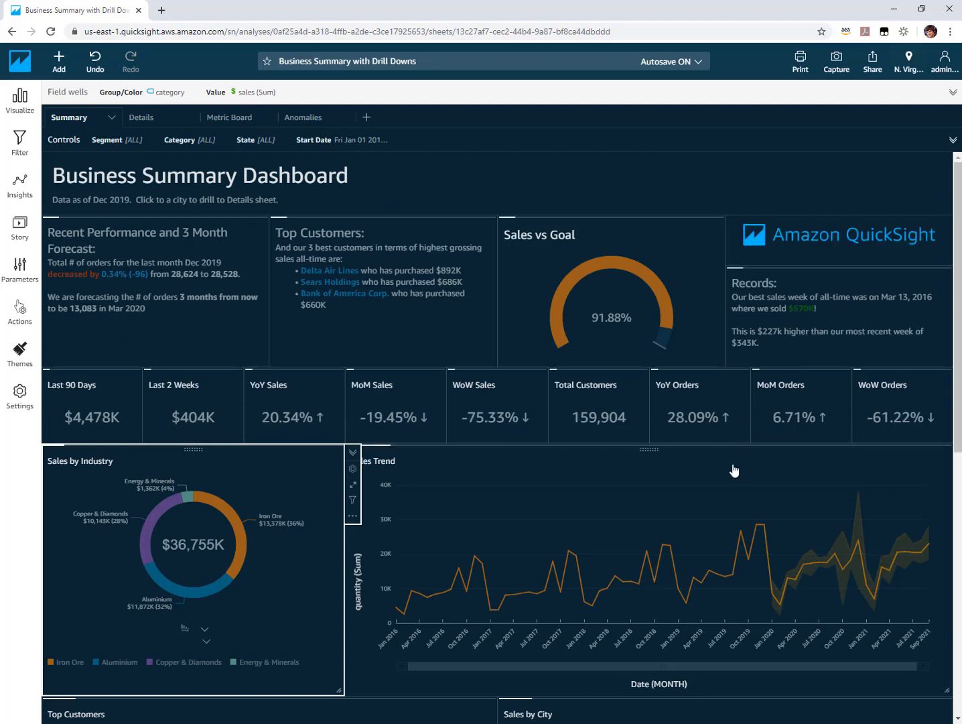
{"action": "scroll", "coordinate": [634, 501], "scroll_direction": "down", "scroll_amount": 6}
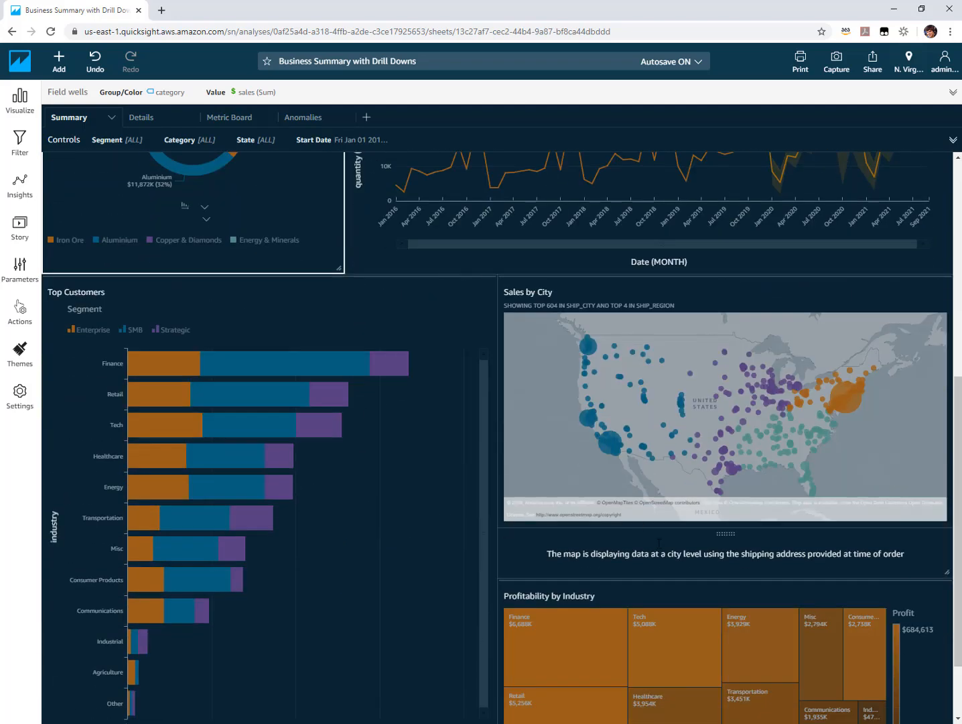
{"action": "left_click", "coordinate": [659, 544]}
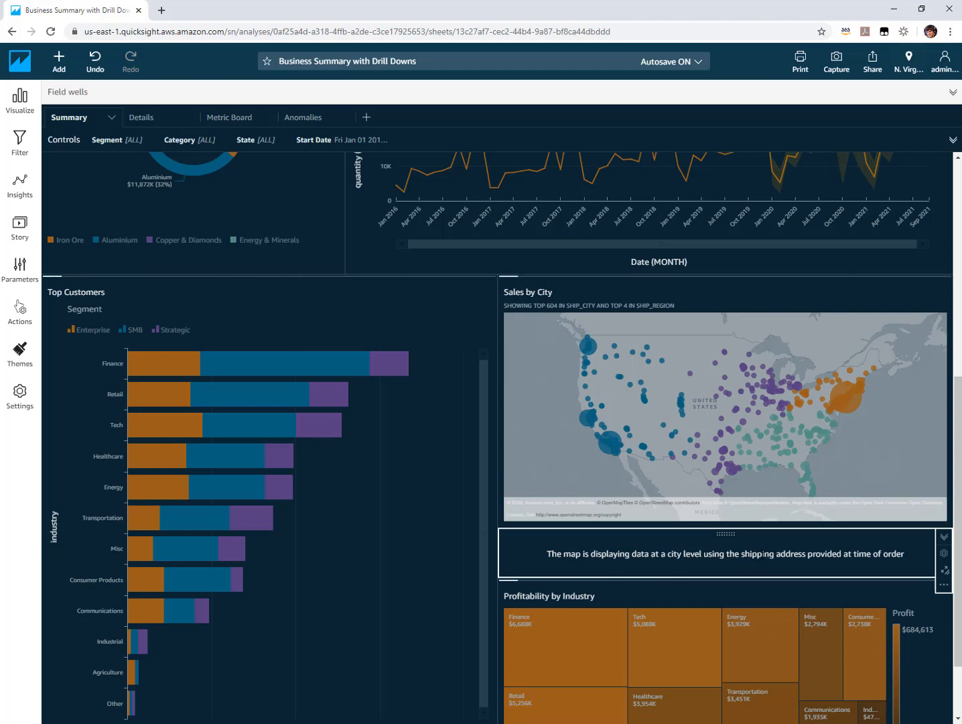
{"action": "left_click", "coordinate": [946, 539]}
{"action": "left_click_drag", "start_coordinate": [947, 572], "coordinate": [945, 651]}
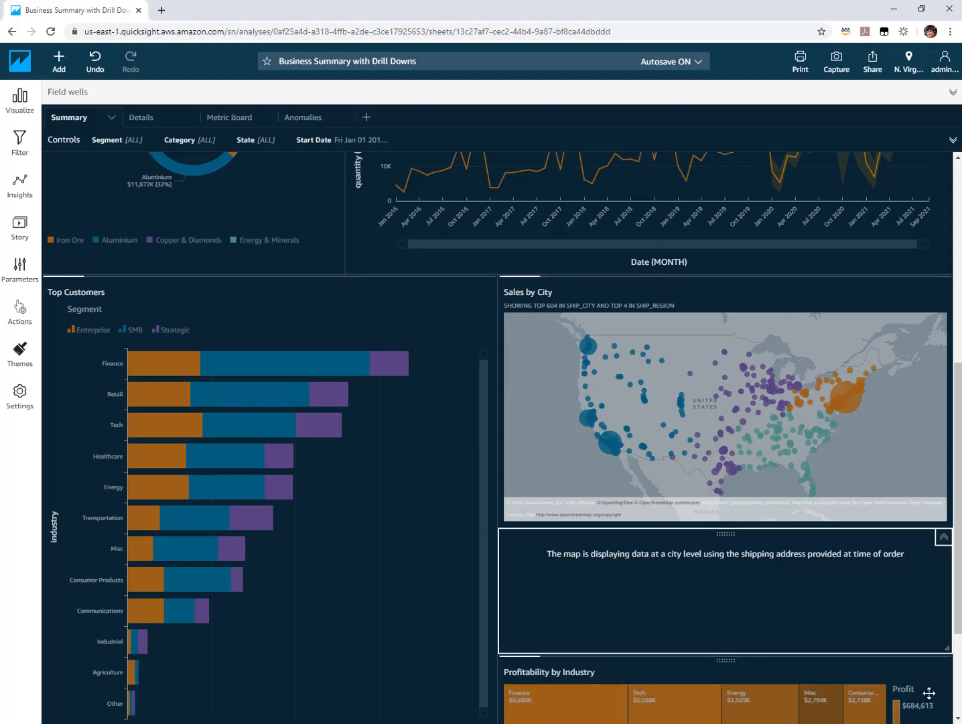
{"action": "key", "text": "ctrl+z"}
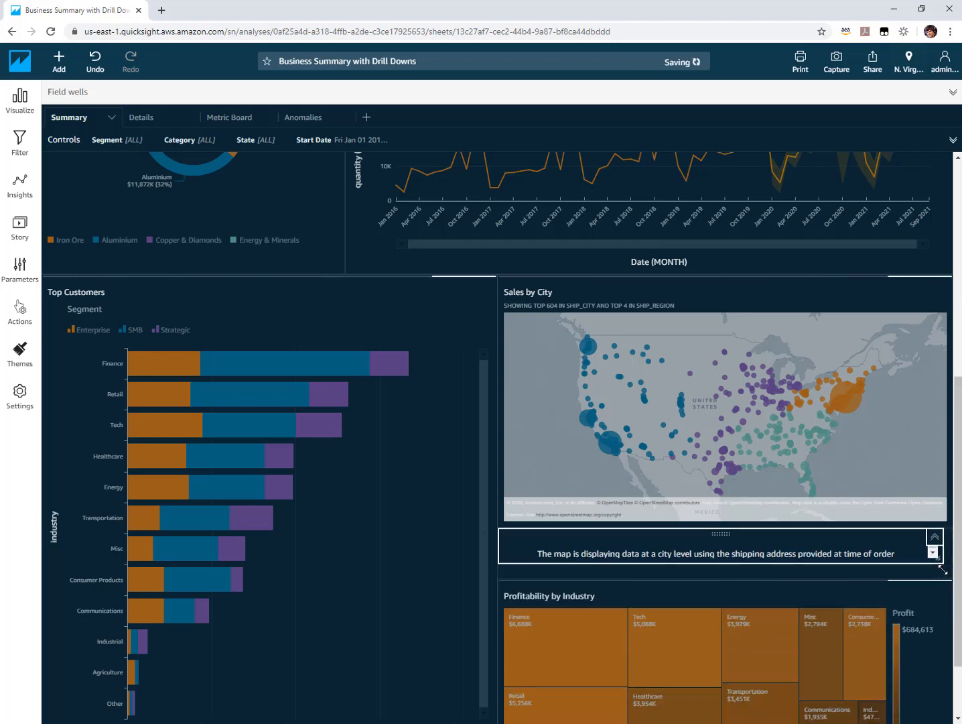
- Expand the Summary sheet's controls and filter the dashboard to the Enterprise segment
{"action": "scroll", "coordinate": [468, 420], "scroll_direction": "up", "scroll_amount": 6}
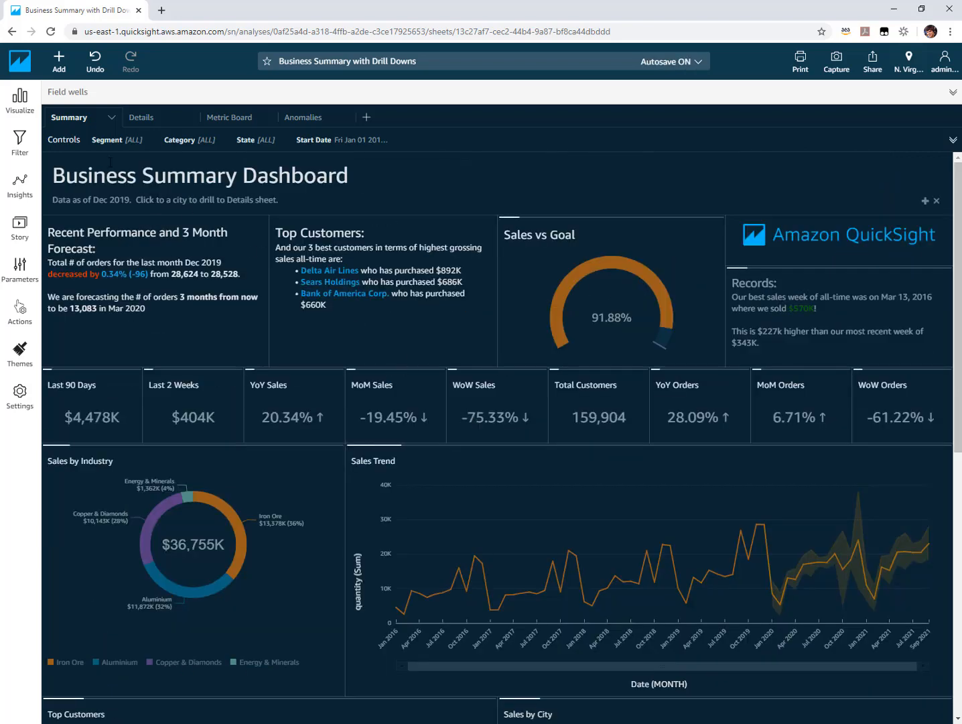
{"action": "left_click", "coordinate": [83, 141]}
{"action": "left_click", "coordinate": [128, 181]}
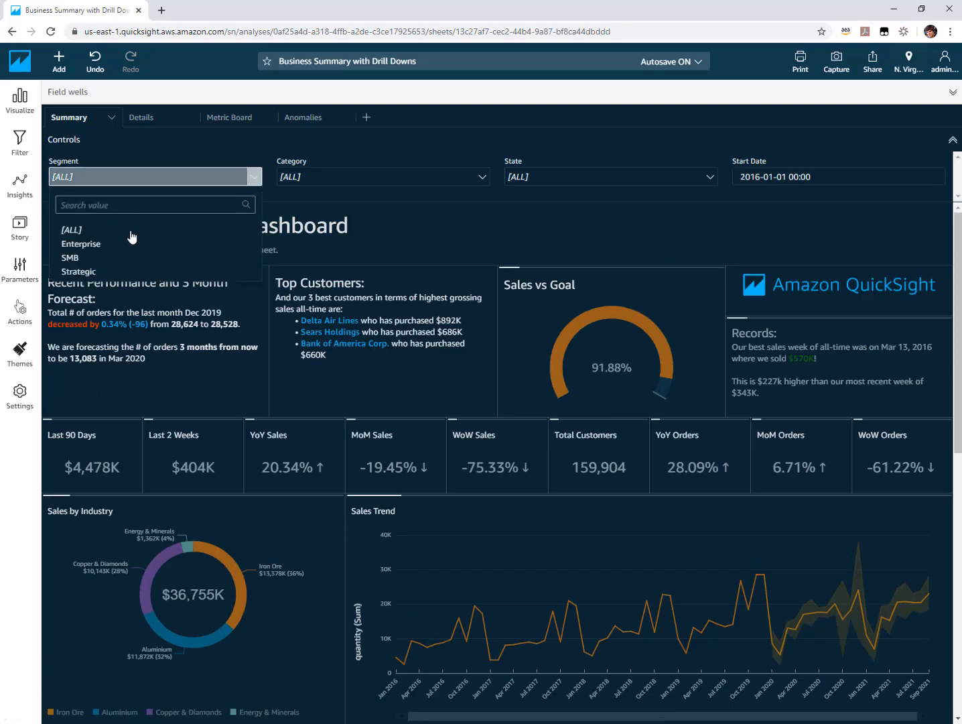
{"action": "left_click", "coordinate": [130, 231]}
{"action": "left_click", "coordinate": [115, 180]}
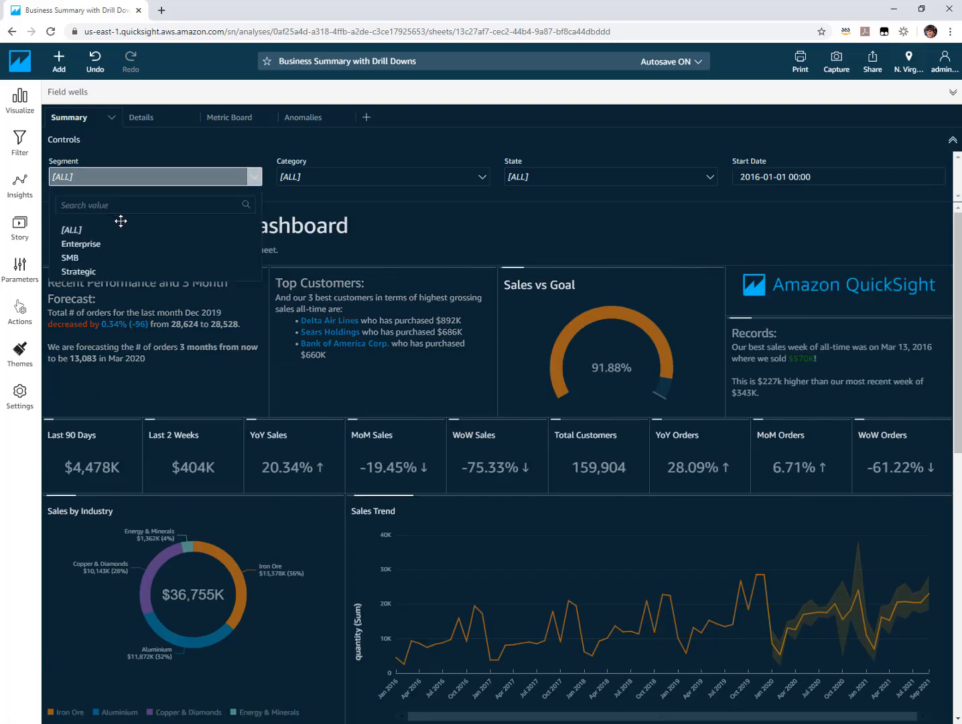
{"action": "left_click", "coordinate": [126, 245]}
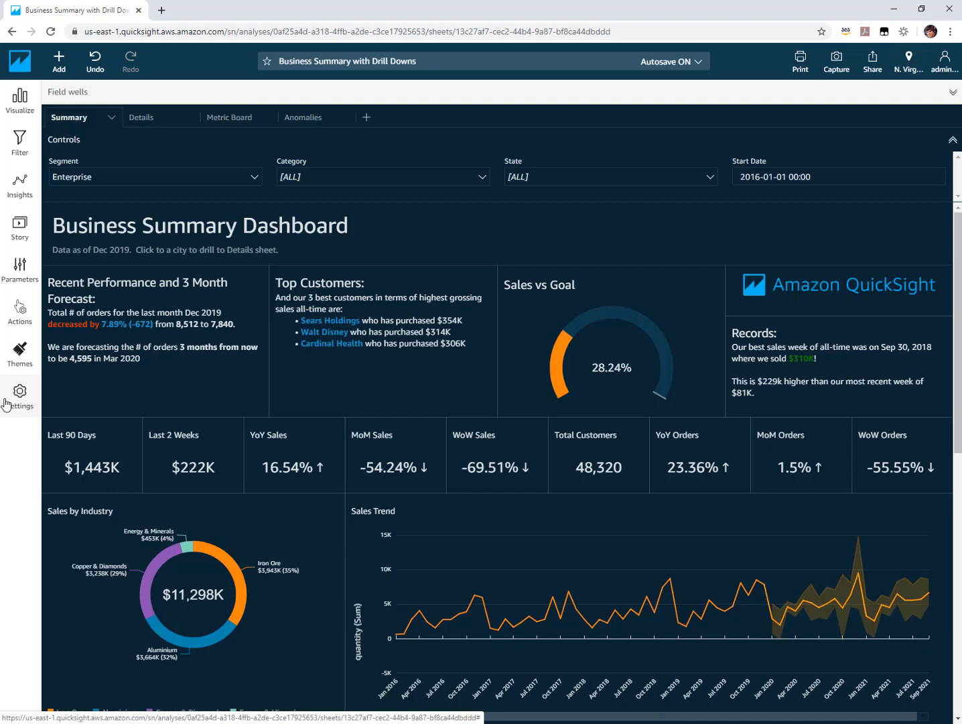
- Check how the dashboard layout adapts with the fields list shown or hidden and in a smaller browser window, ending maximized
{"action": "left_click", "coordinate": [18, 114]}
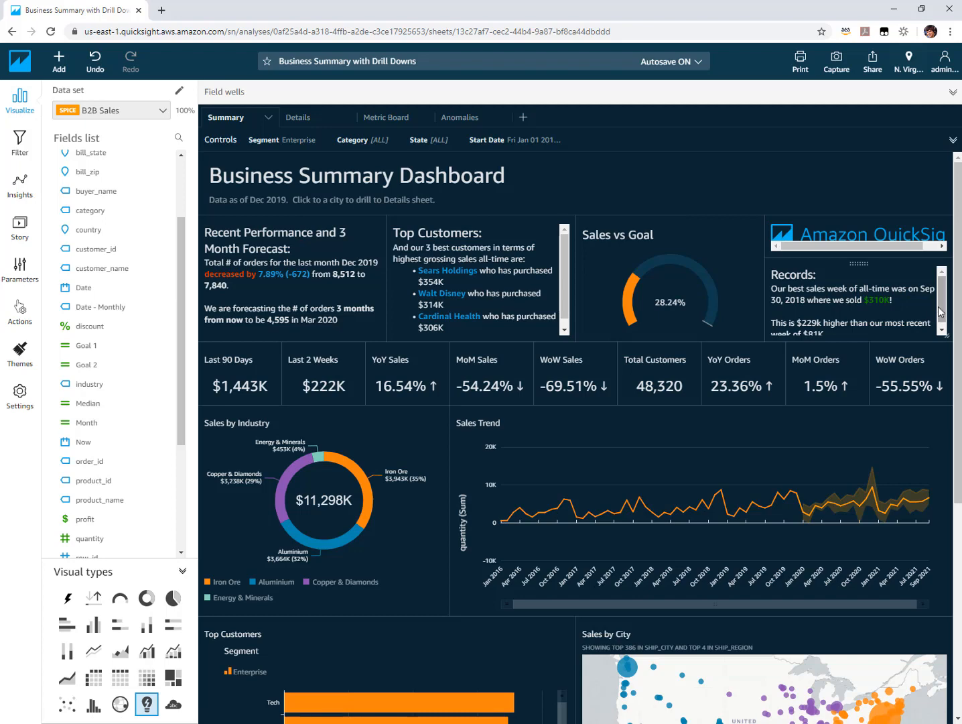
{"action": "left_click", "coordinate": [22, 104]}
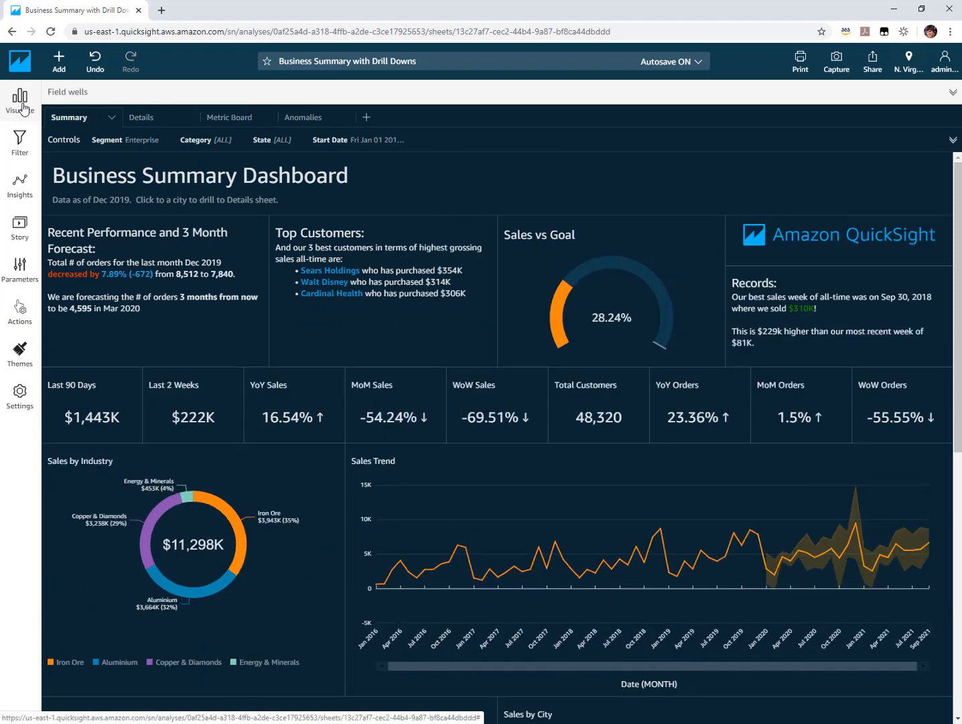
{"action": "left_click", "coordinate": [24, 107]}
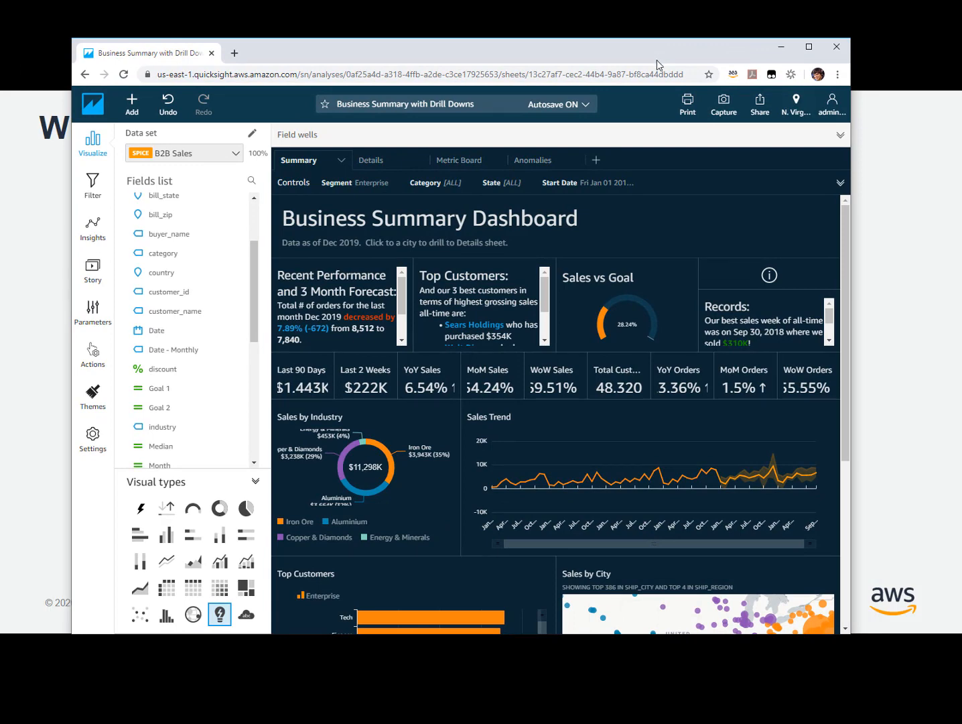
{"action": "mouse_move", "coordinate": [724, 453]}
{"action": "left_click", "coordinate": [811, 48]}
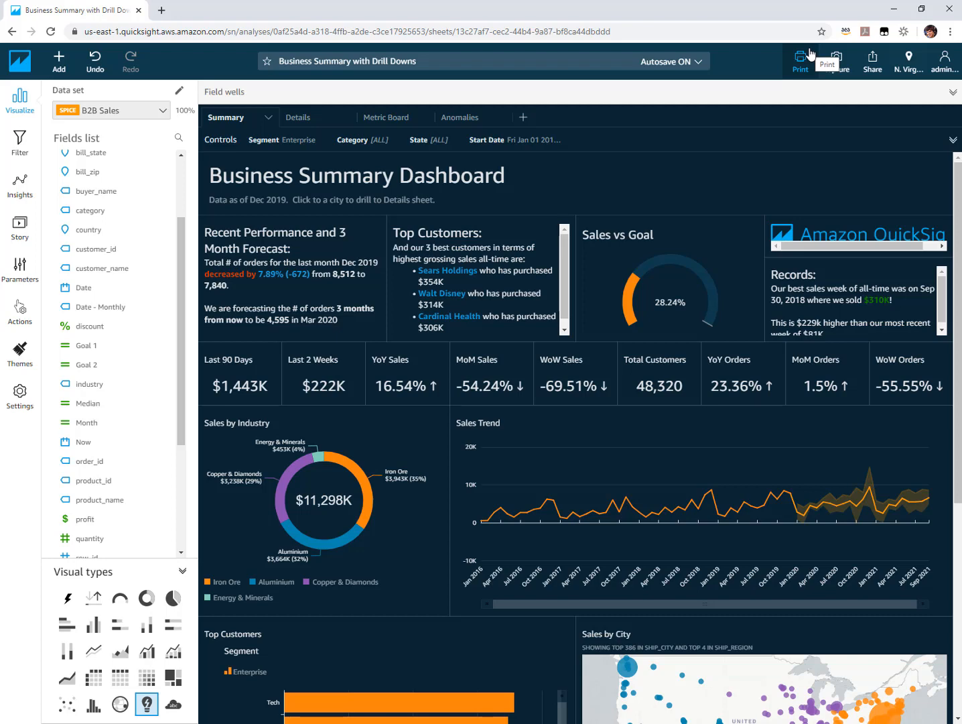
- Set the analysis scaling mode to Optimized at 1366px and apply it
{"action": "left_click", "coordinate": [19, 394]}
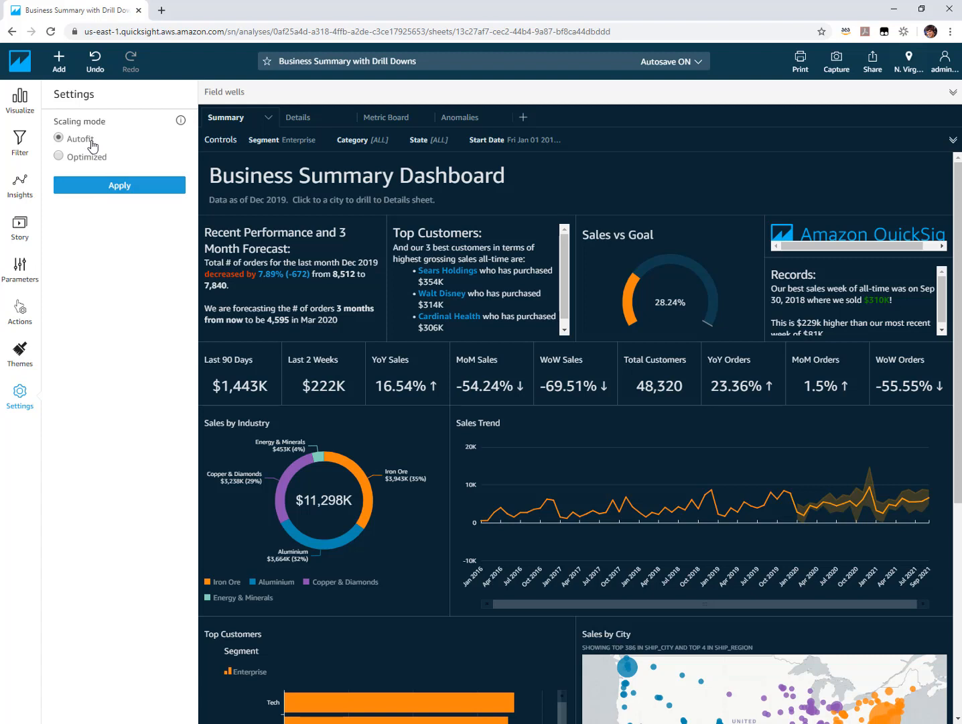
{"action": "left_click", "coordinate": [90, 162]}
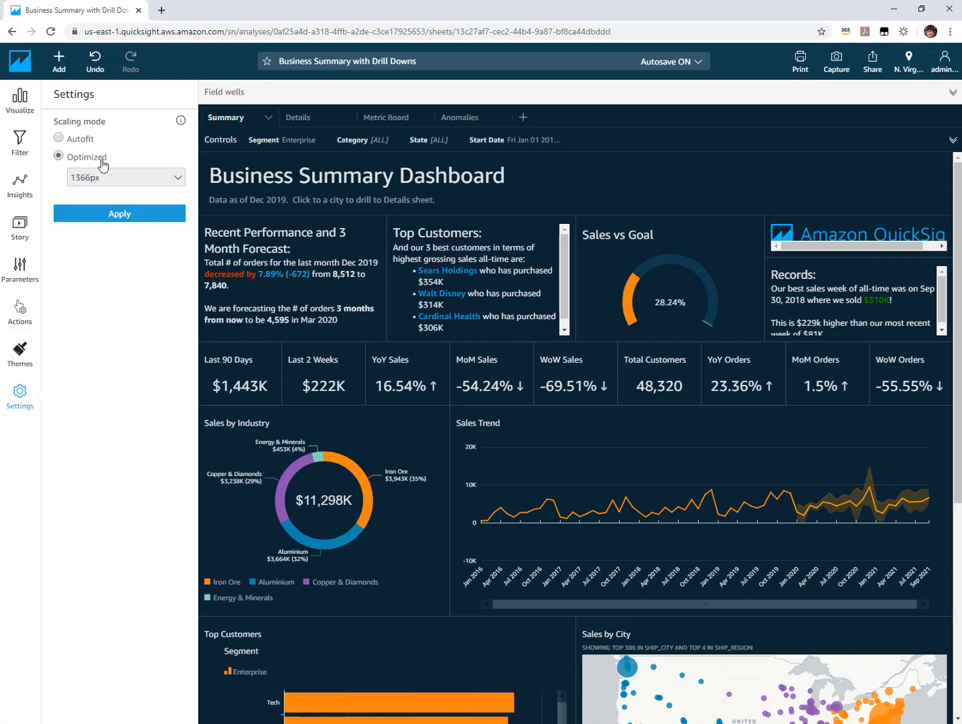
{"action": "left_click", "coordinate": [146, 187]}
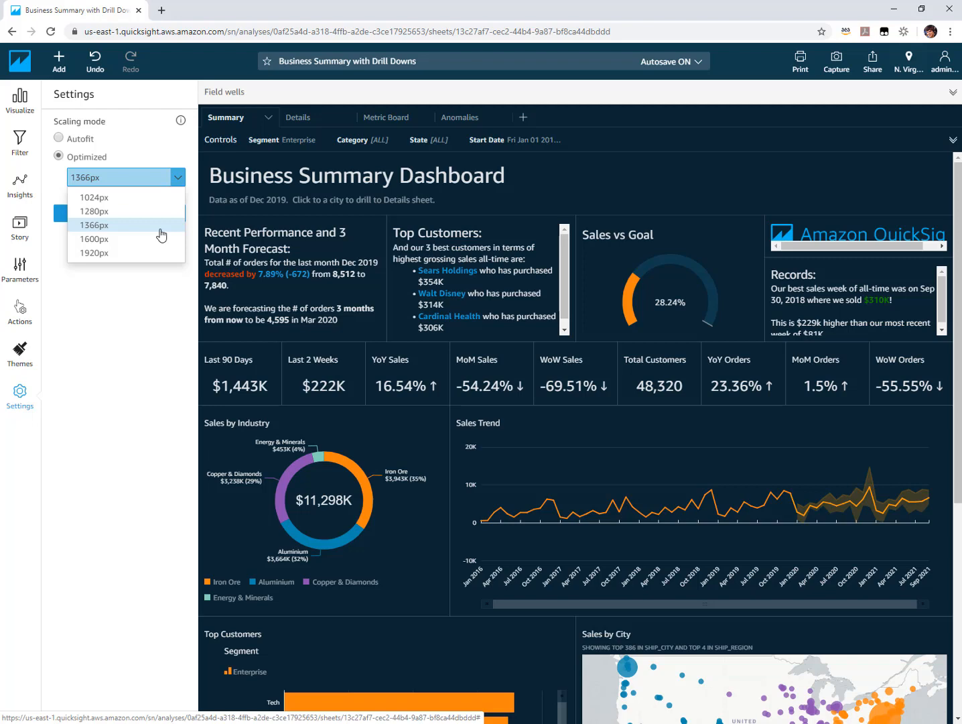
{"action": "left_click", "coordinate": [161, 228]}
{"action": "left_click", "coordinate": [138, 220]}
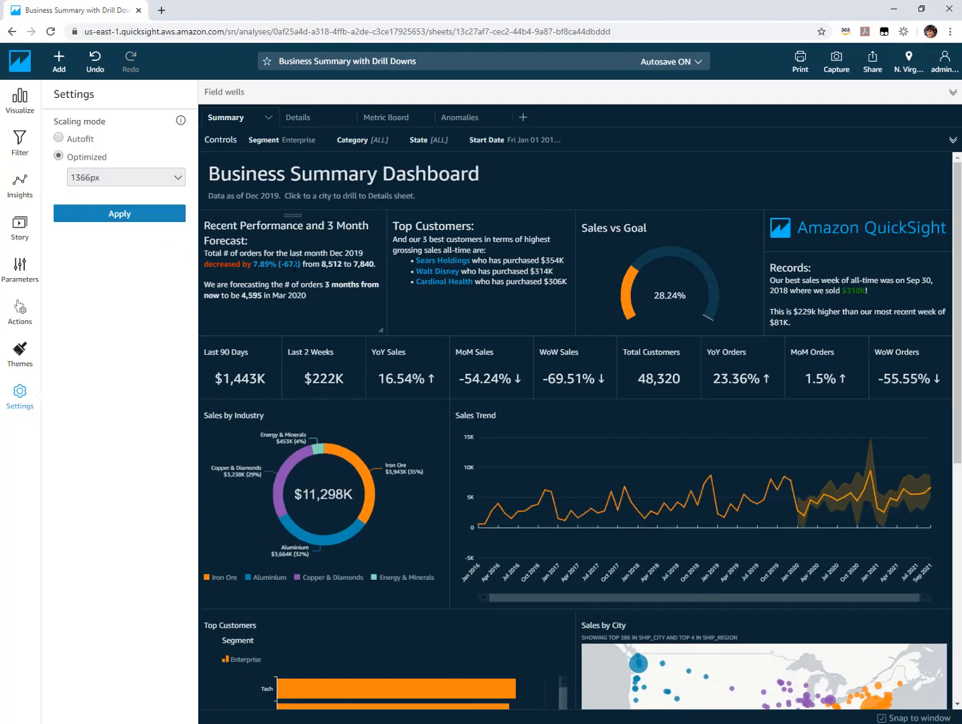
- Try an optimized width of 1920px on the dashboard and restore it to 1366px
{"action": "left_click", "coordinate": [134, 182]}
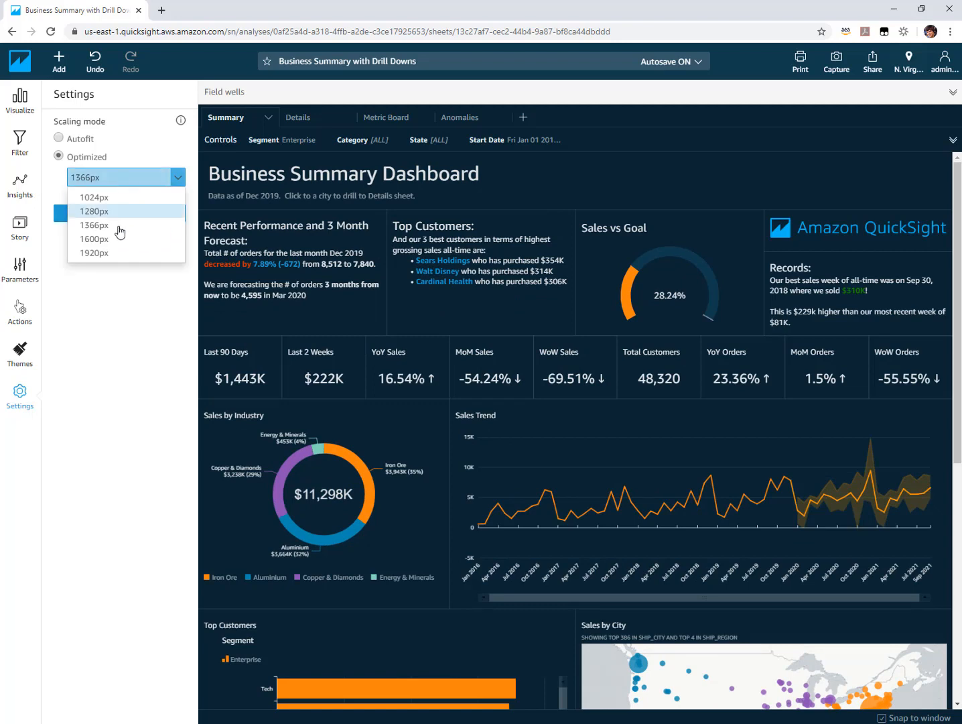
{"action": "left_click", "coordinate": [126, 252]}
{"action": "left_click", "coordinate": [116, 221]}
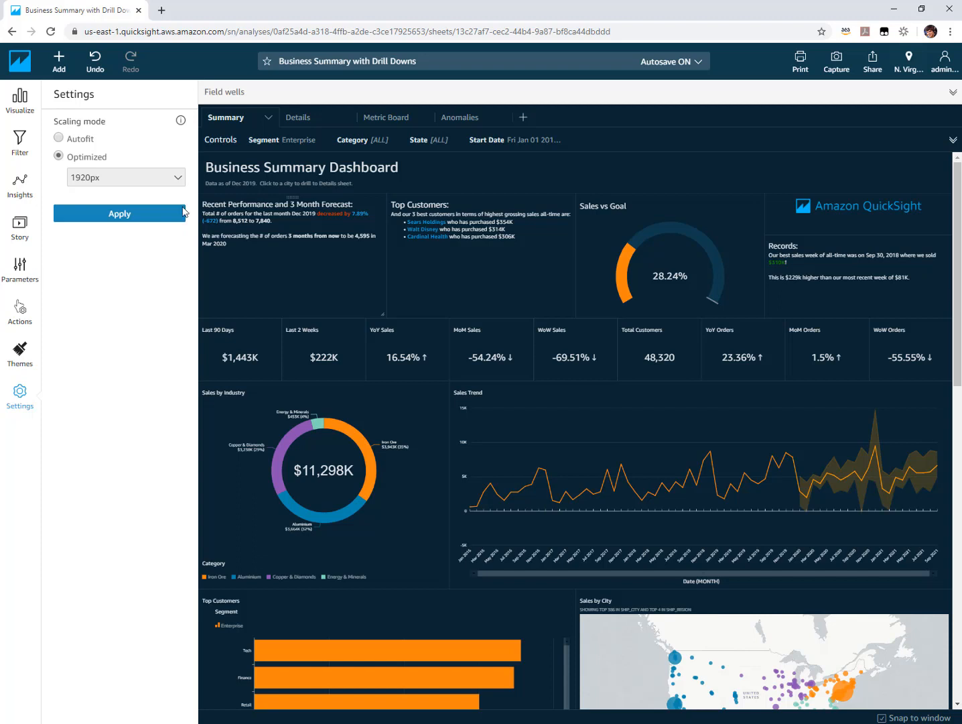
{"action": "left_click", "coordinate": [112, 185]}
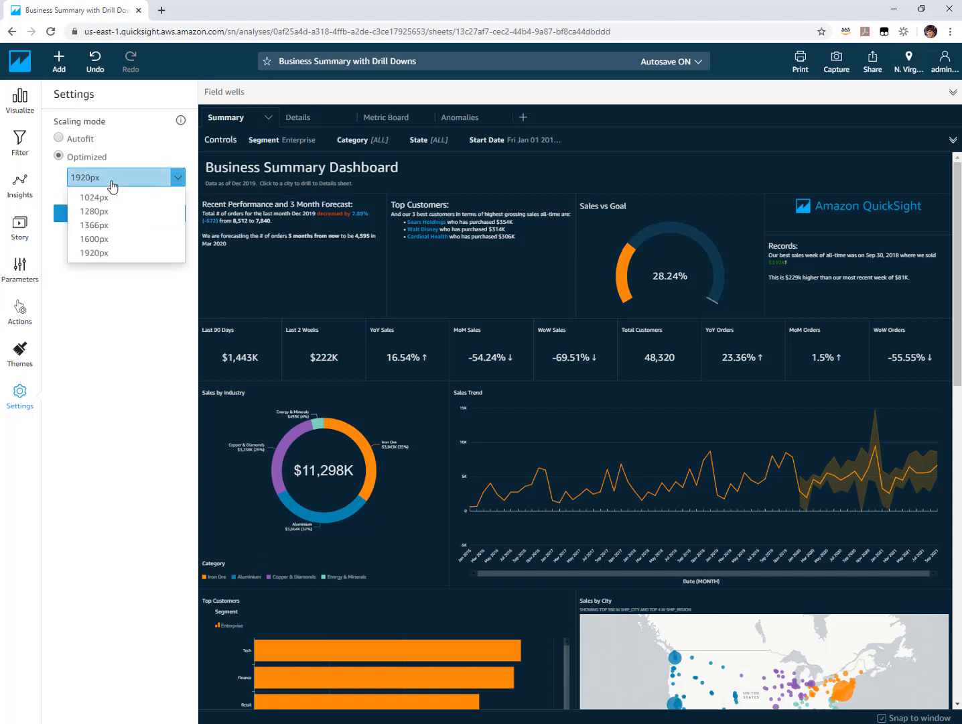
{"action": "left_click", "coordinate": [124, 226]}
{"action": "left_click", "coordinate": [122, 216]}
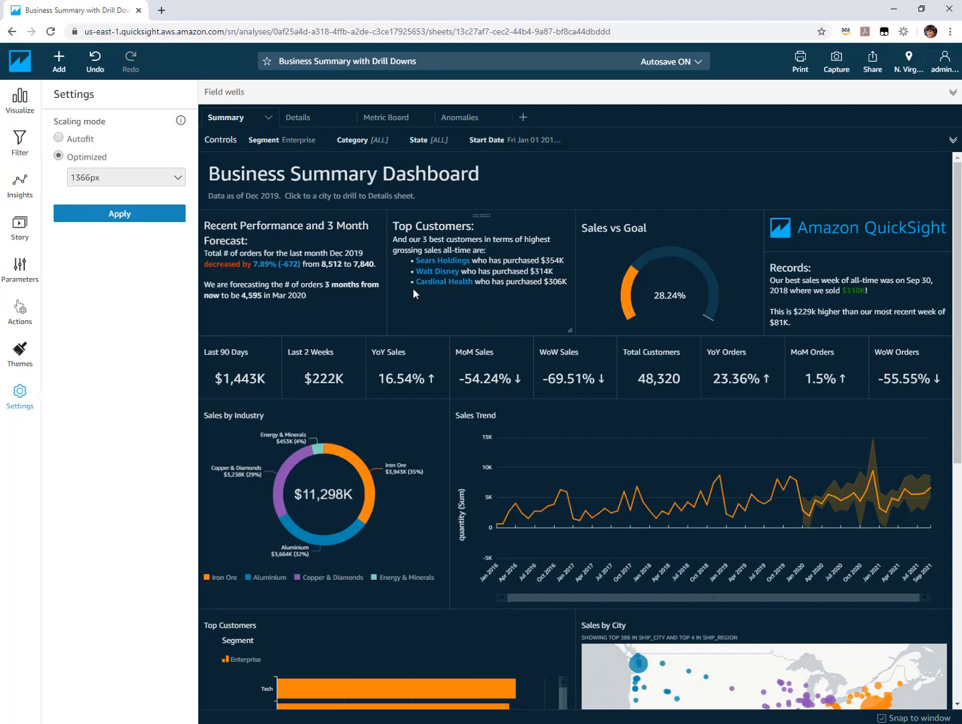
- Check how the optimized layout scales when the side pane is hidden and the browser window is restored and shrunk
{"action": "scroll", "coordinate": [714, 388], "scroll_direction": "down", "scroll_amount": 5}
{"action": "scroll", "coordinate": [715, 387], "scroll_direction": "up", "scroll_amount": 5}
{"action": "left_click", "coordinate": [18, 107]}
{"action": "left_click", "coordinate": [19, 108]}
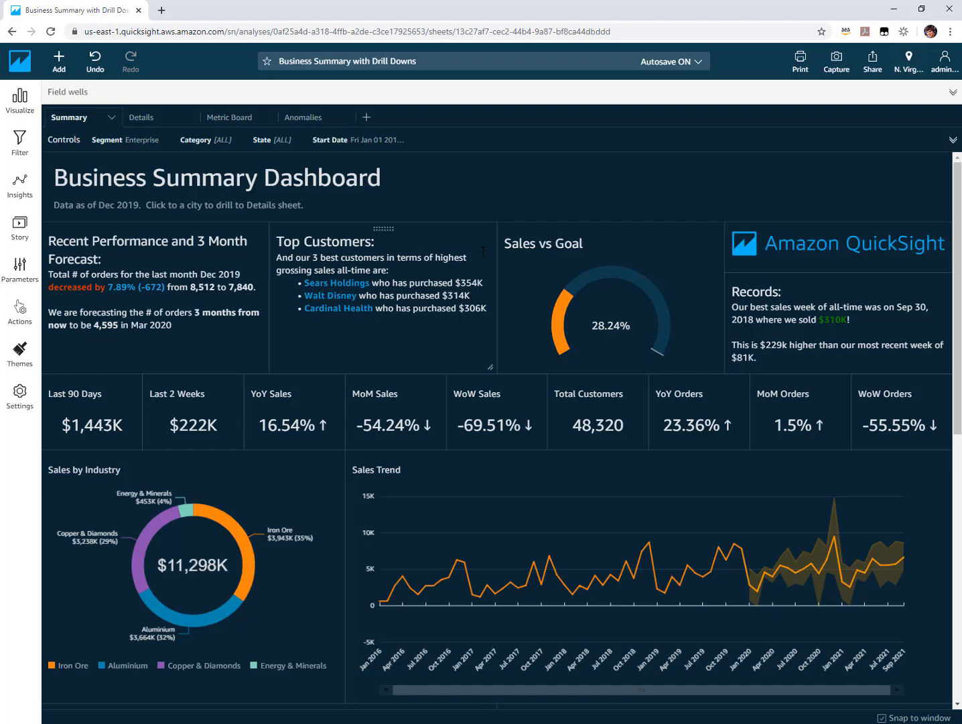
{"action": "left_click", "coordinate": [922, 8]}
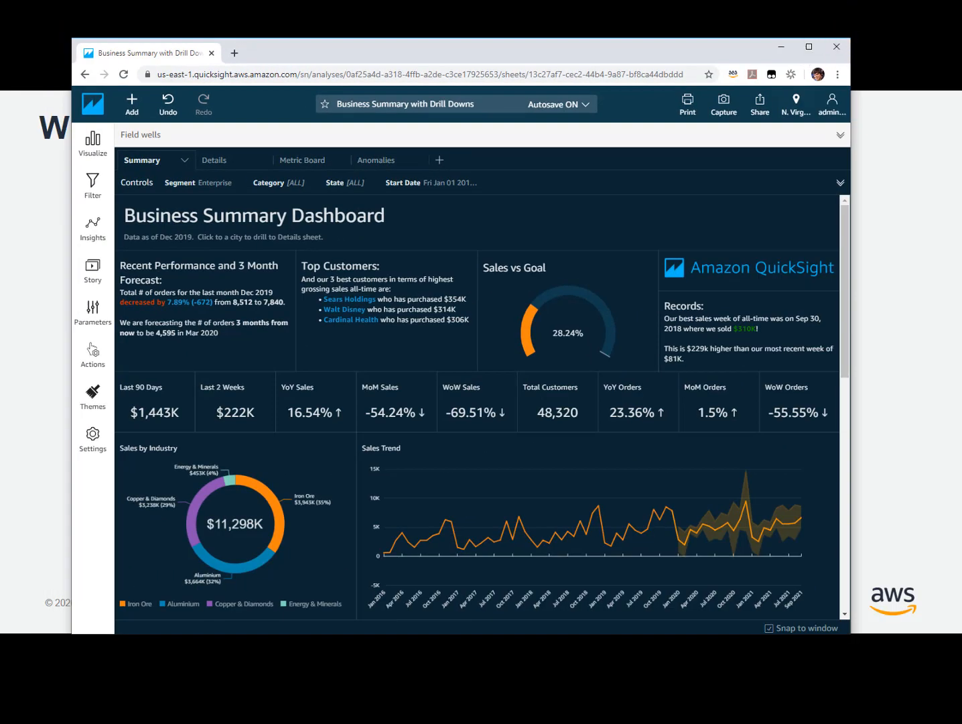
{"action": "left_click_drag", "start_coordinate": [852, 45], "coordinate": [695, 85]}
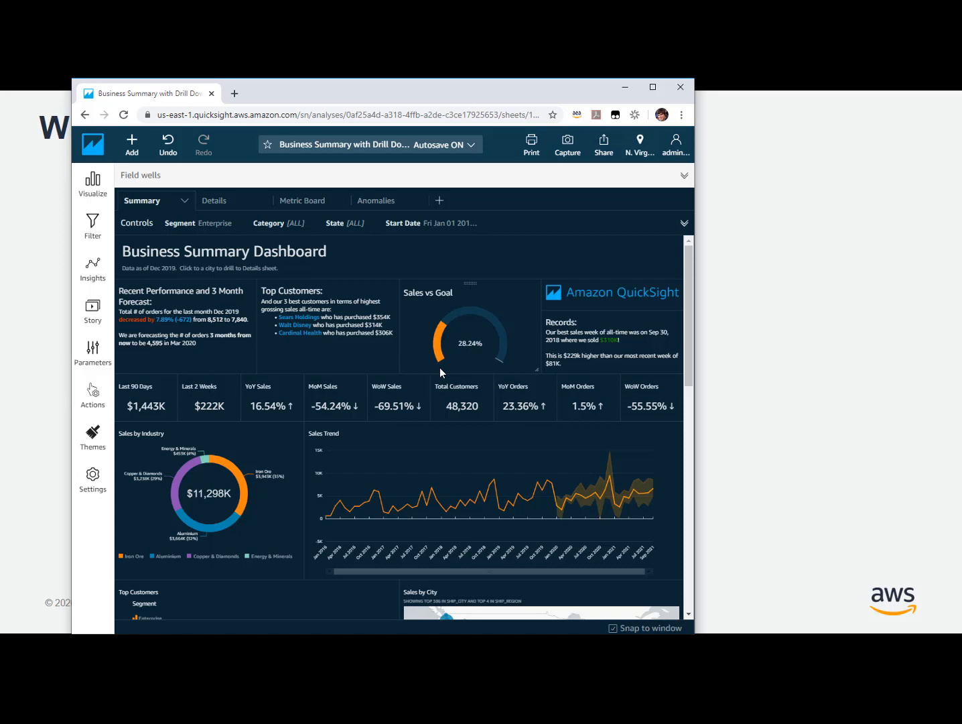
- Compare the Summary sheet's visuals in the shrunken browser window and in the maximized window
{"action": "scroll", "coordinate": [441, 367], "scroll_direction": "down", "scroll_amount": 5}
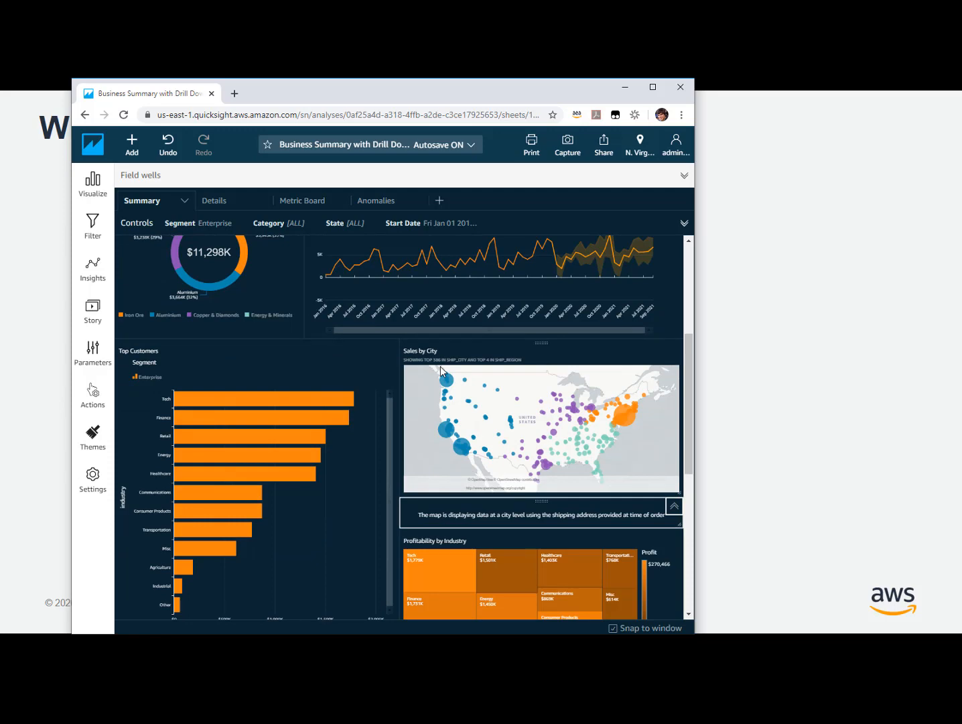
{"action": "left_click", "coordinate": [653, 87]}
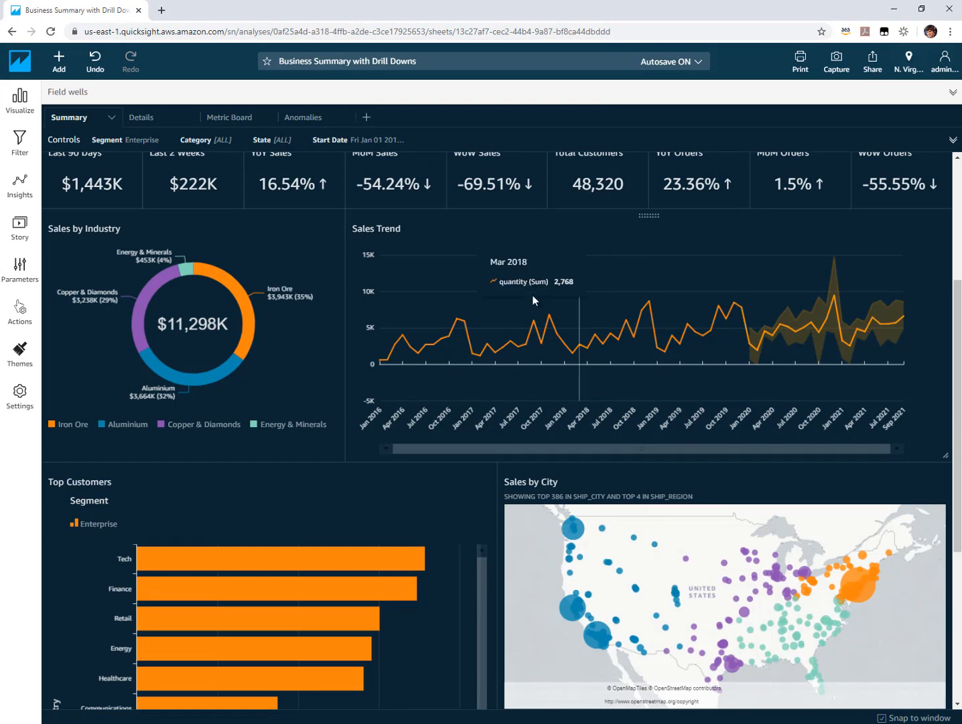
{"action": "scroll", "coordinate": [533, 295], "scroll_direction": "up", "scroll_amount": 4}
- Check how the Details sheet's order table scales with the side pane hidden and the browser window shrunk, ending maximized
{"action": "left_click", "coordinate": [169, 121]}
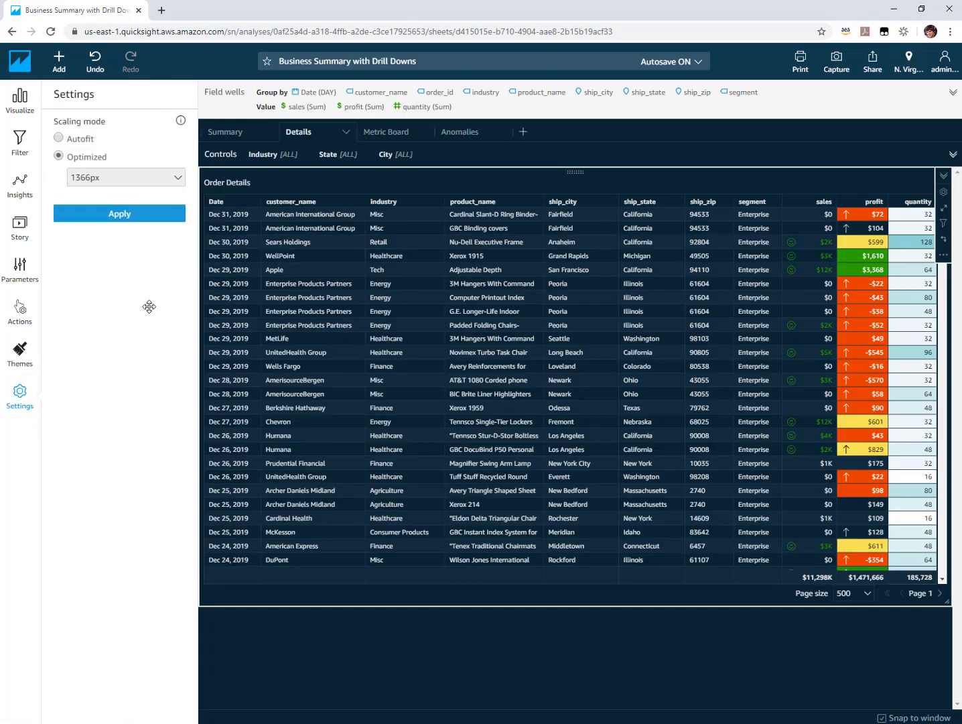
{"action": "left_click", "coordinate": [20, 394]}
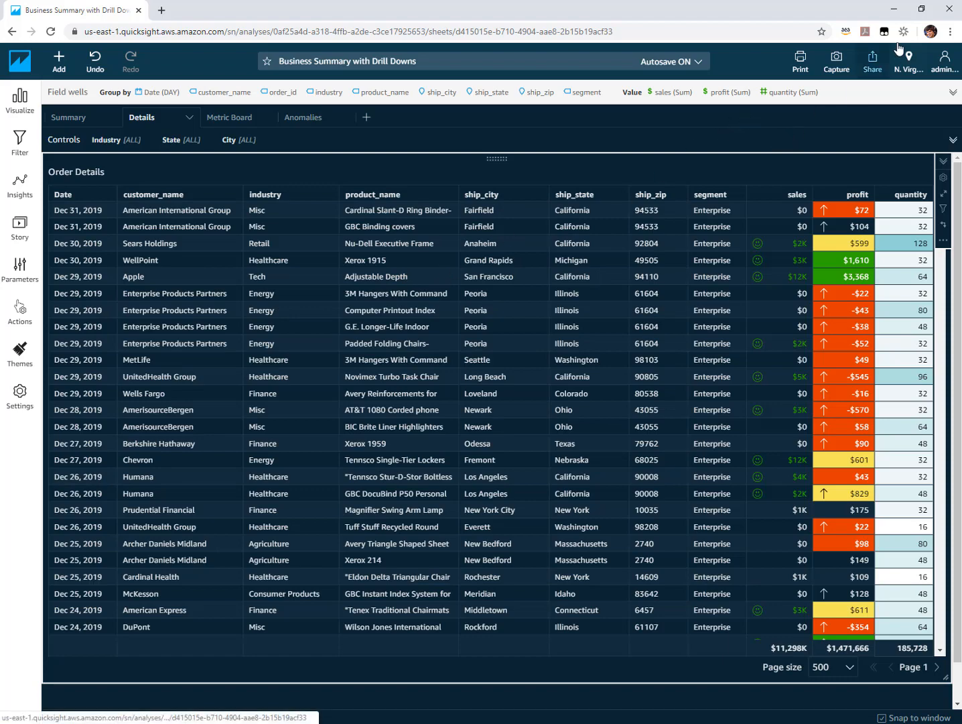
{"action": "left_click", "coordinate": [923, 9]}
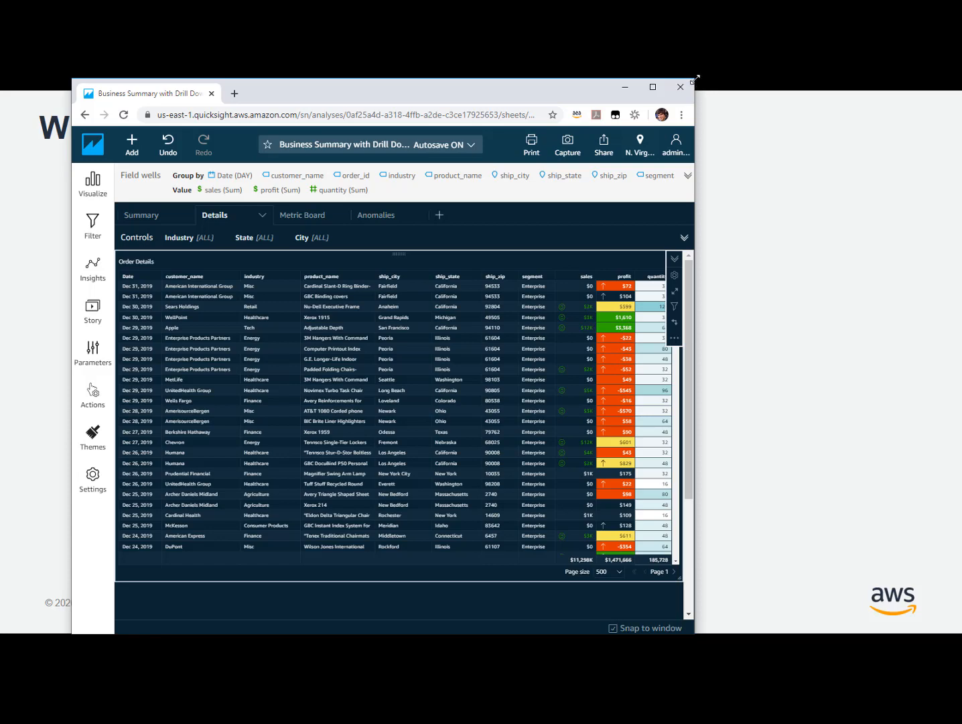
{"action": "left_click_drag", "start_coordinate": [694, 79], "coordinate": [646, 97]}
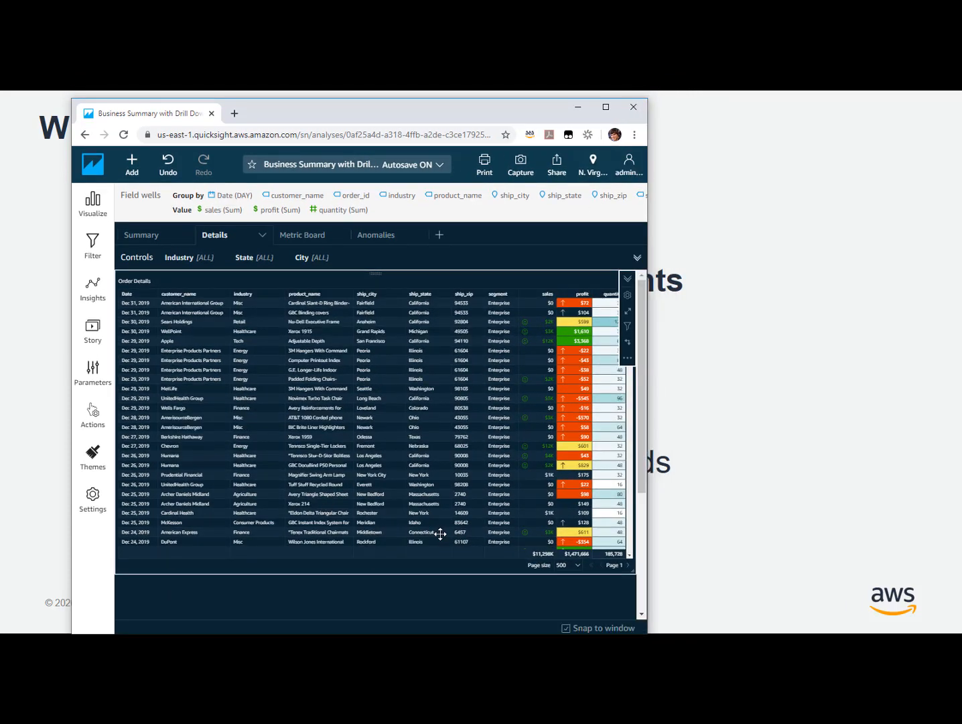
{"action": "left_click", "coordinate": [609, 108]}
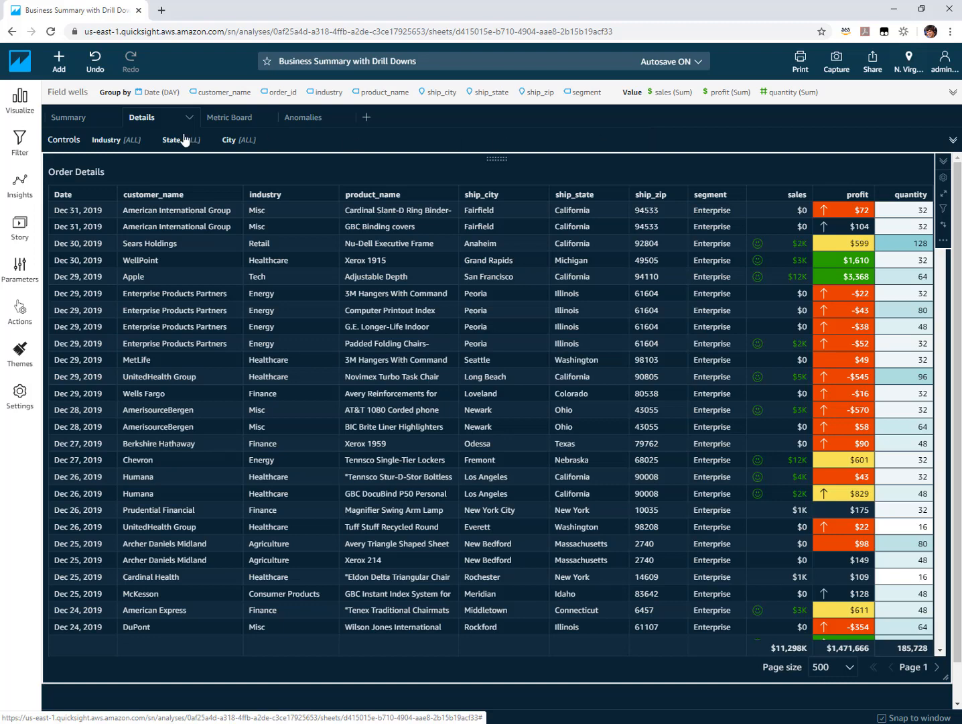
- Shrink the Last 90 Days KPI on the Summary sheet to about half its width
{"action": "left_click", "coordinate": [105, 120]}
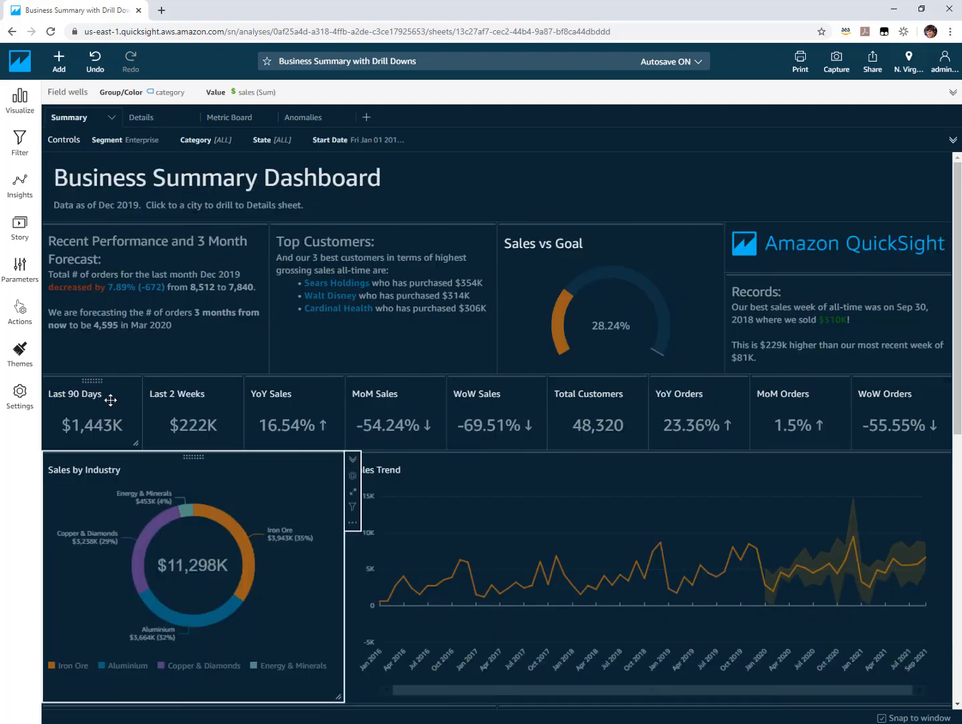
{"action": "left_click", "coordinate": [112, 405]}
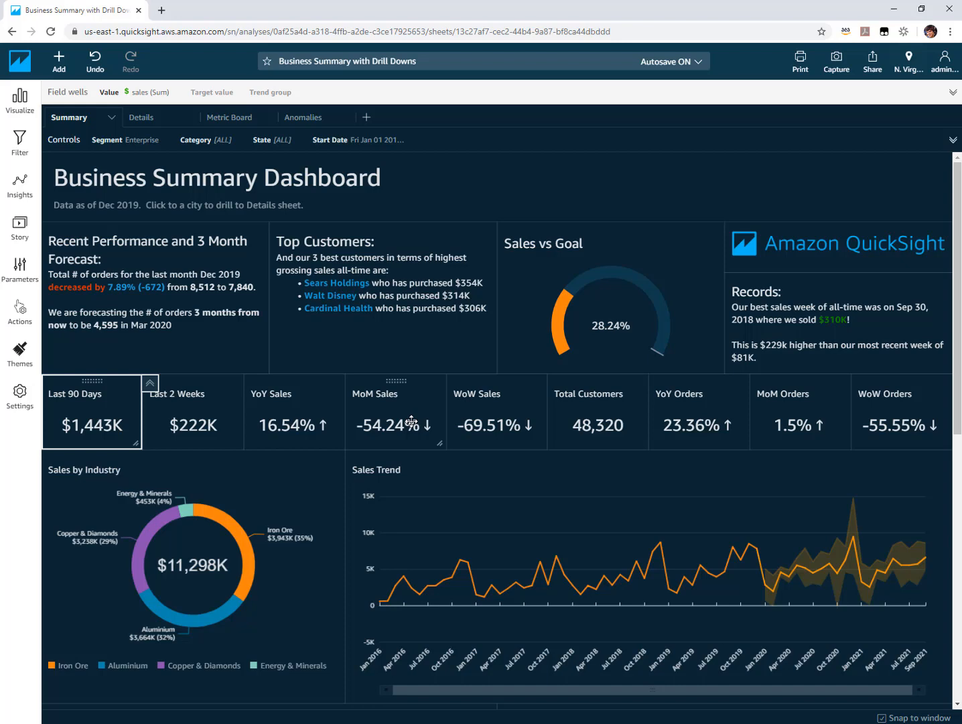
{"action": "left_click_drag", "start_coordinate": [137, 442], "coordinate": [93, 435]}
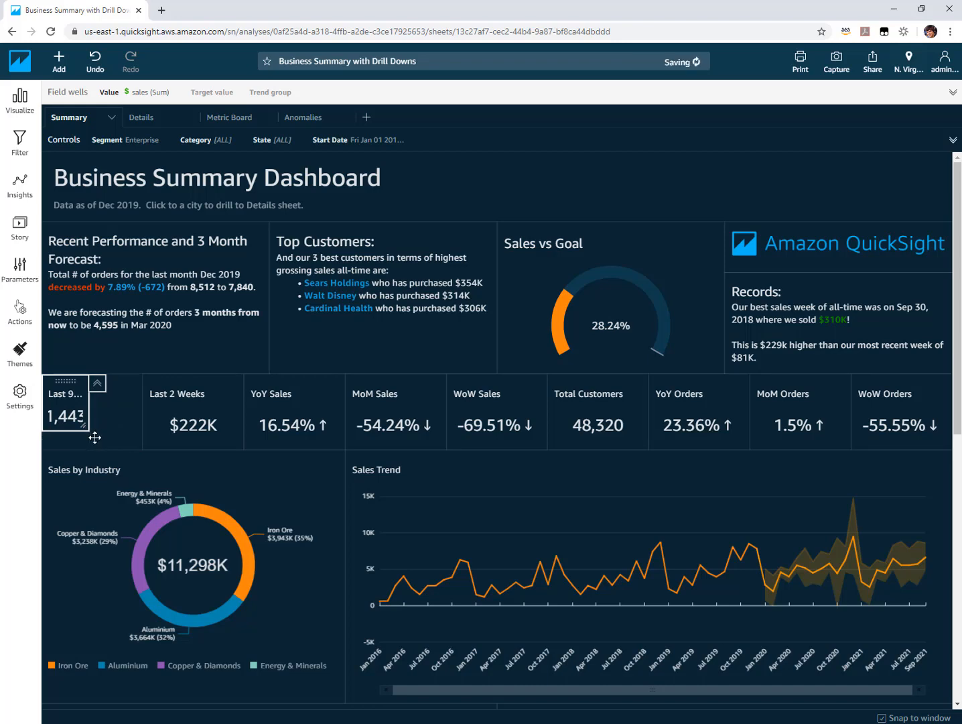
- Set the primary value font size of the Last 90 Days KPI to Extra small
{"action": "left_click", "coordinate": [99, 384]}
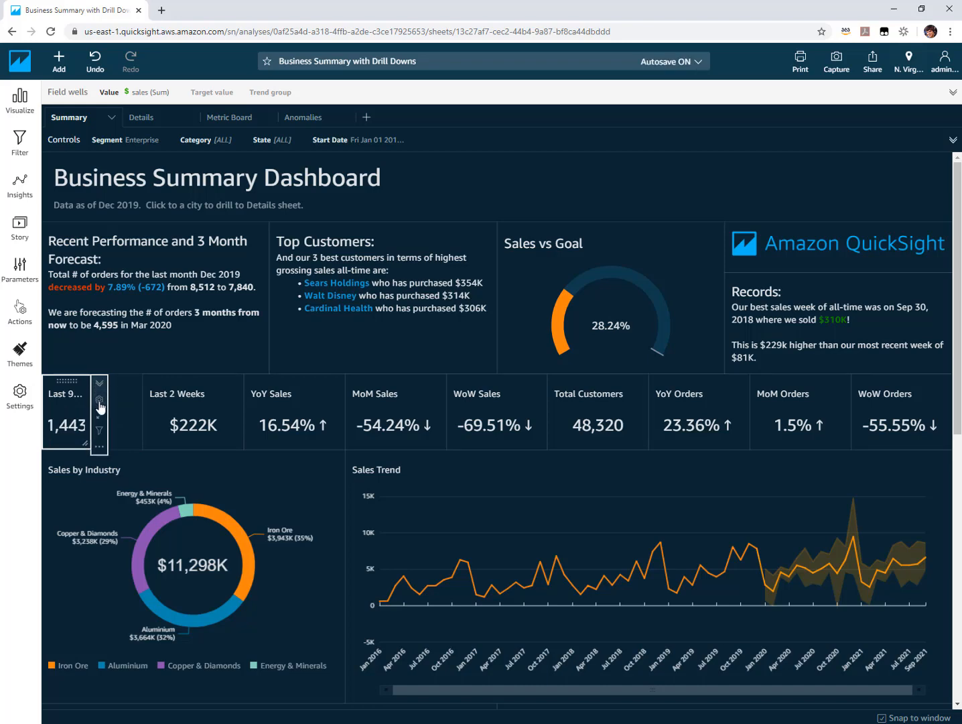
{"action": "left_click", "coordinate": [100, 404]}
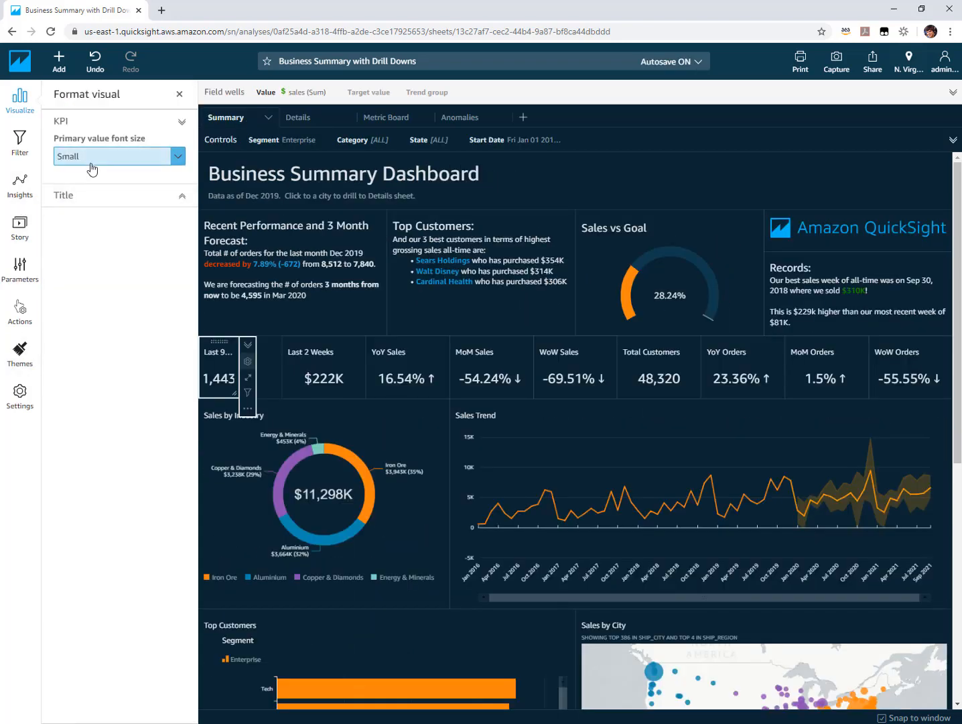
{"action": "left_click", "coordinate": [92, 164]}
{"action": "left_click", "coordinate": [87, 188]}
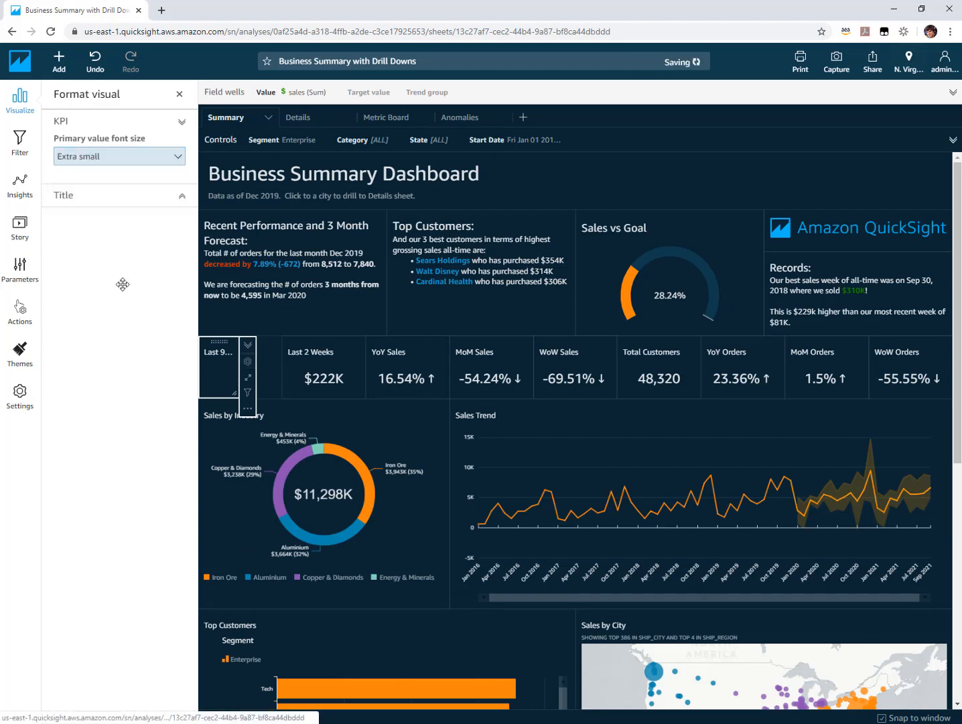
- Widen the Last 90 Days KPI until it meets the Last 2 Weeks KPI
{"action": "left_click_drag", "start_coordinate": [233, 393], "coordinate": [258, 393]}
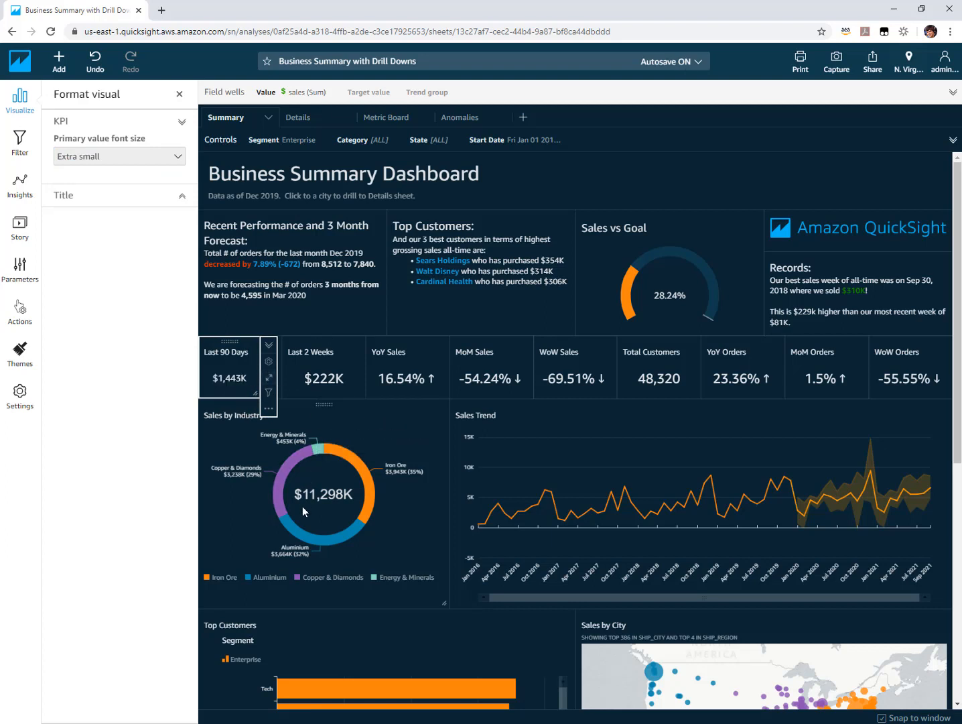
{"action": "left_click", "coordinate": [268, 345]}
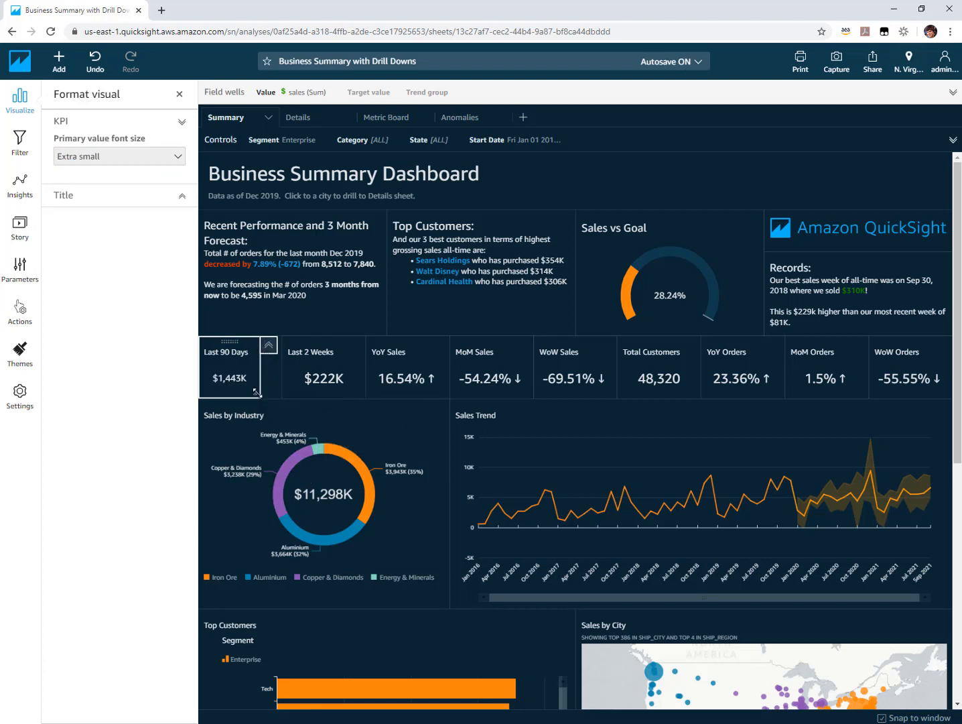
{"action": "left_click_drag", "start_coordinate": [256, 391], "coordinate": [275, 389]}
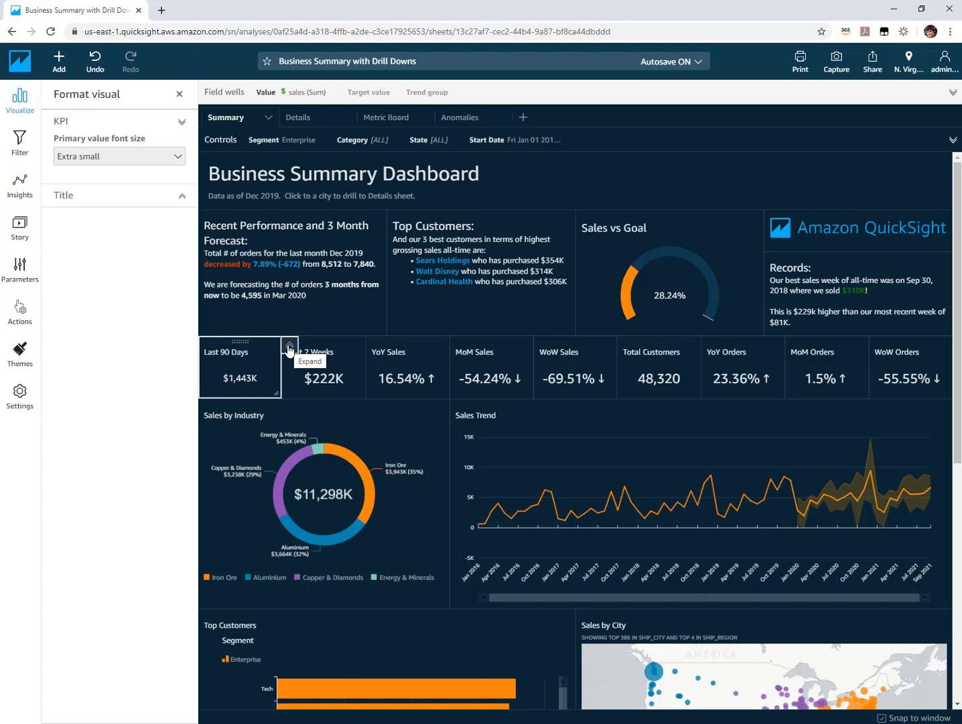
- Look over the additional options of the Last 90 Days KPI and set its primary value font size to Small
{"action": "left_click", "coordinate": [290, 346]}
{"action": "left_click", "coordinate": [290, 409]}
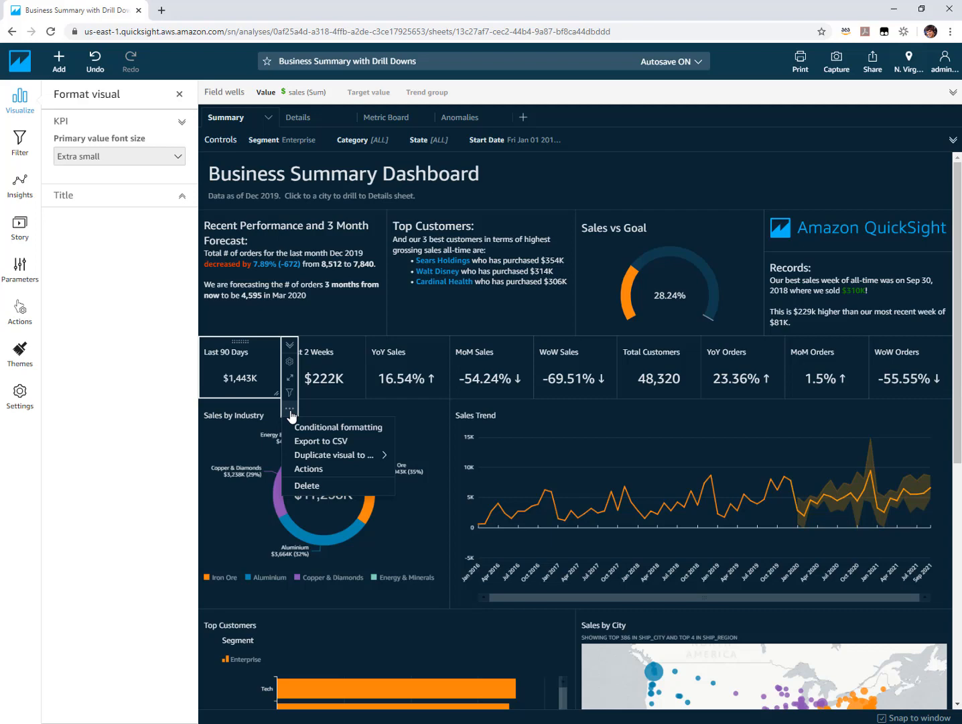
{"action": "left_click", "coordinate": [291, 347]}
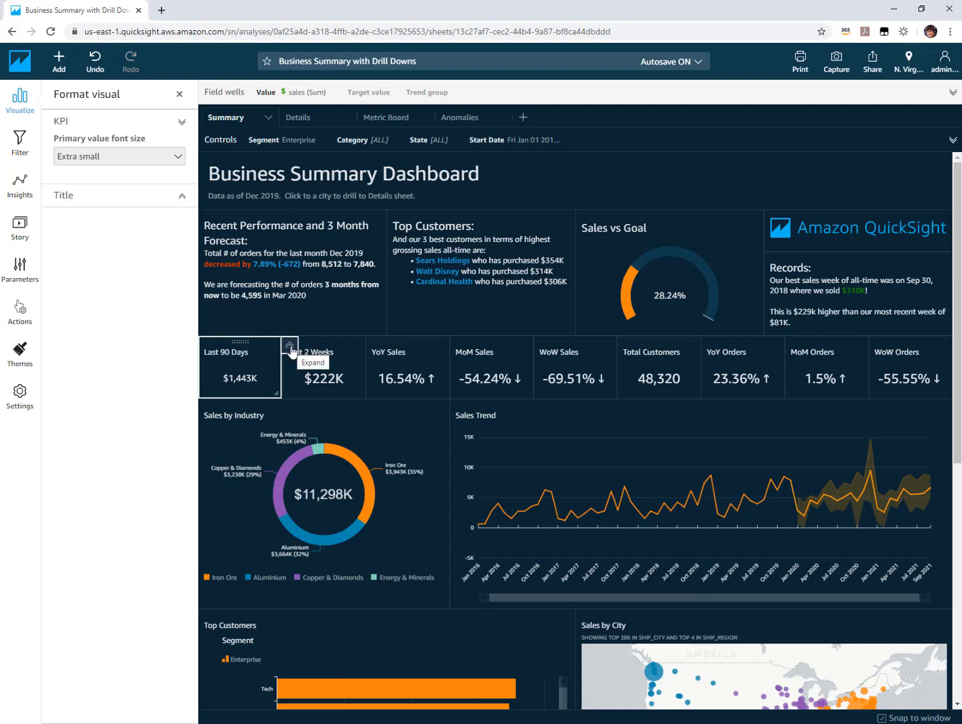
{"action": "left_click", "coordinate": [120, 156]}
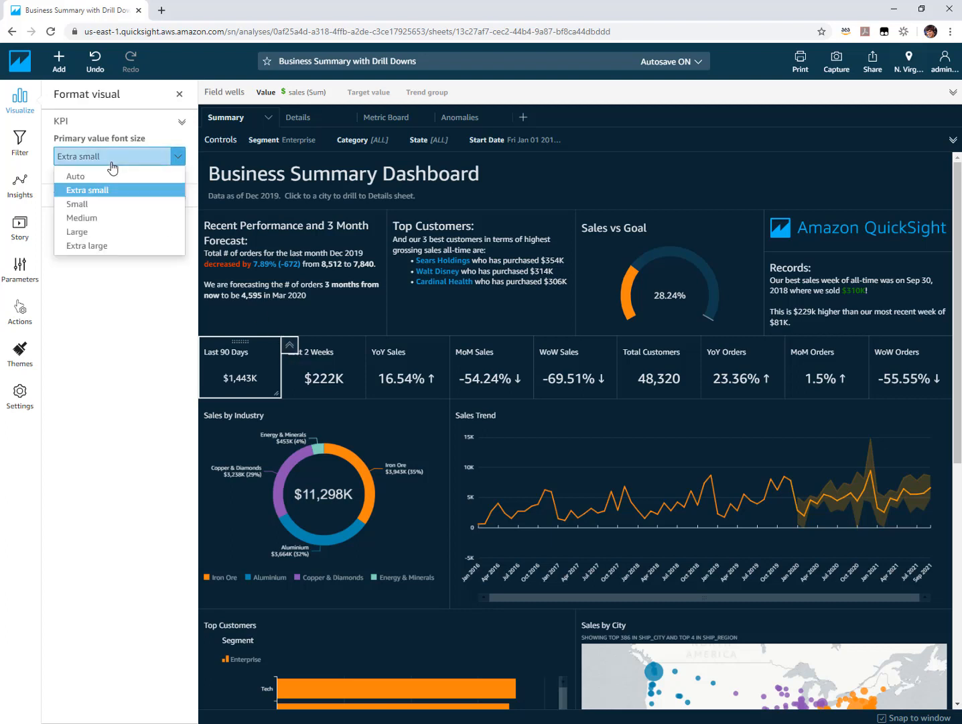
{"action": "left_click", "coordinate": [123, 205]}
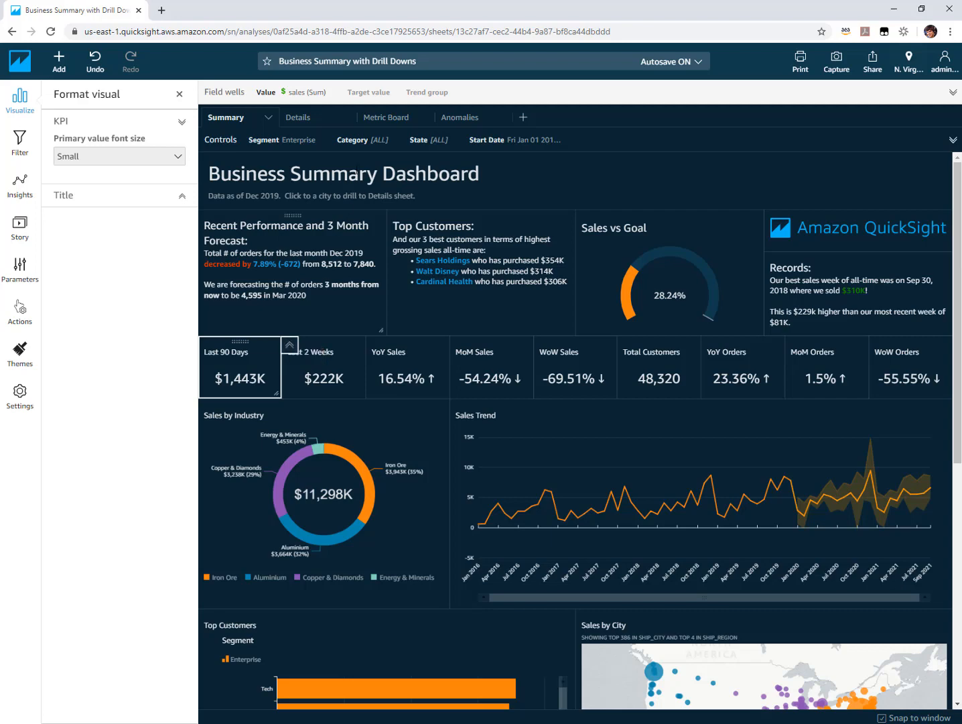
- Review the optimized scaling width in the analysis settings from the Details sheet
{"action": "left_click", "coordinate": [295, 118]}
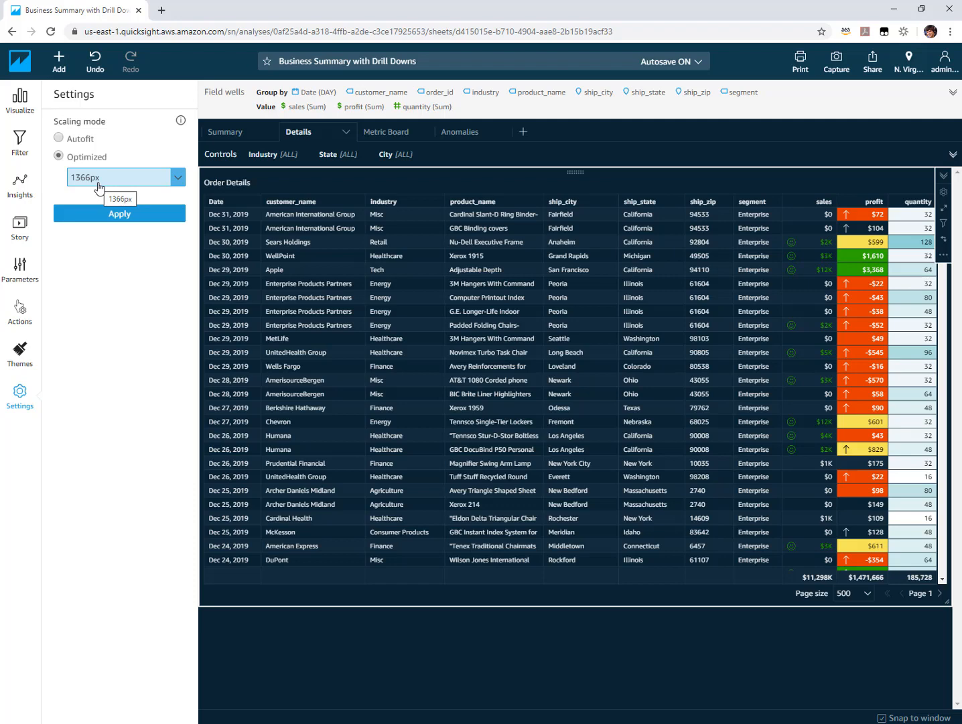
{"action": "left_click", "coordinate": [98, 188]}
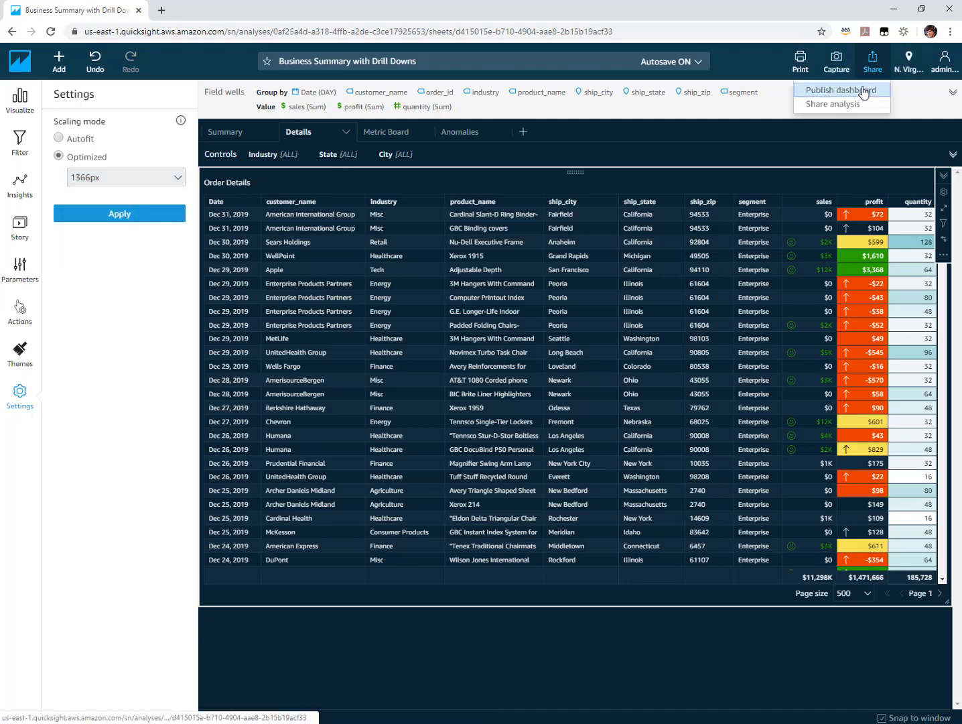
- Publish the analysis as a new dashboard named Sizing Improvements and skip sharing it with users
{"action": "left_click", "coordinate": [861, 89]}
{"action": "left_click", "coordinate": [368, 137]}
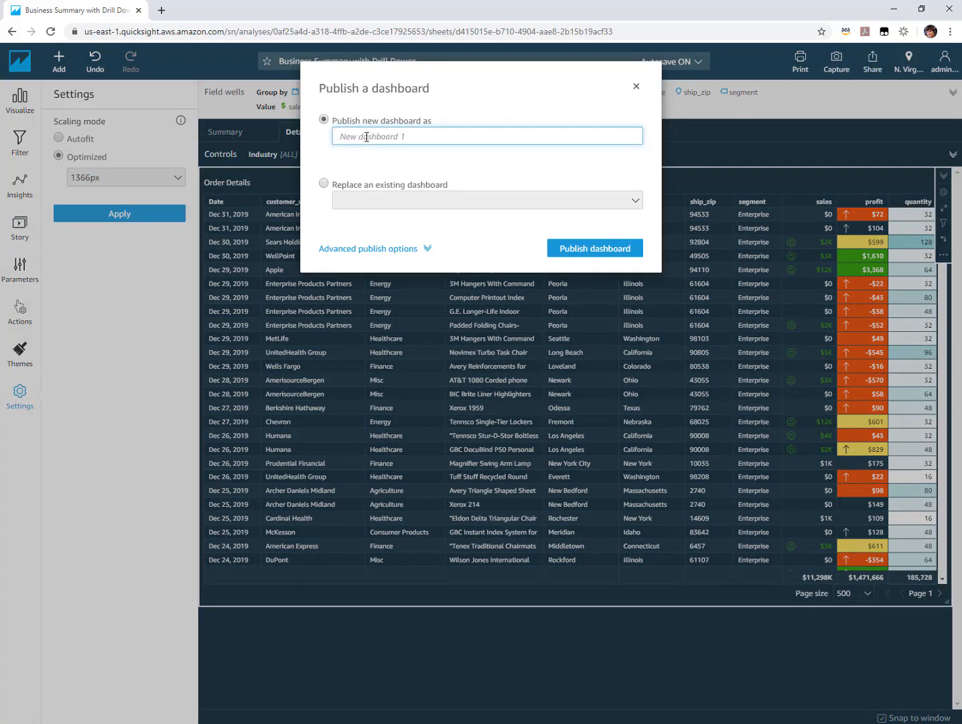
{"action": "type", "text": "Sizing Improvements"}
{"action": "left_click", "coordinate": [564, 249]}
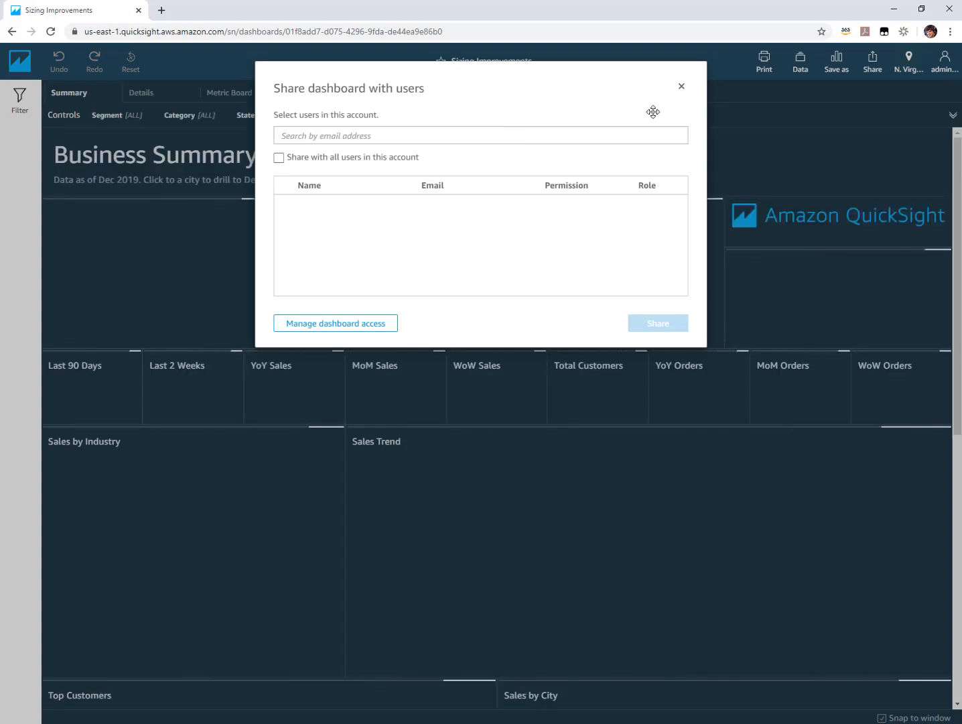
{"action": "left_click", "coordinate": [683, 88]}
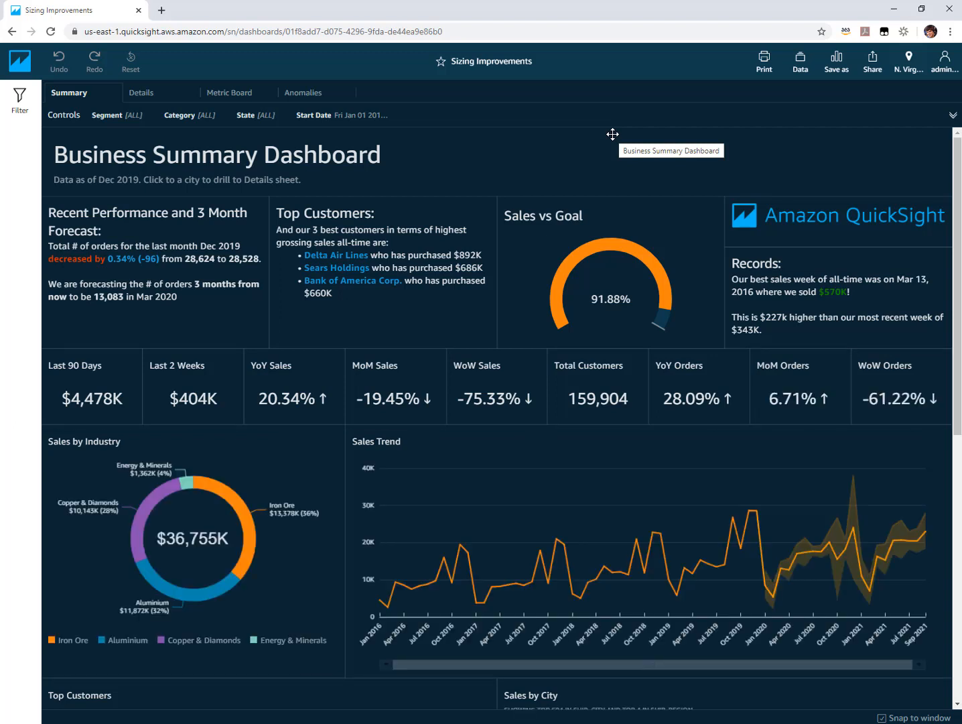
- Check how the published dashboard's Summary and Metric Board sheets scale in a smaller browser window, and minimize the window
{"action": "left_click", "coordinate": [922, 9]}
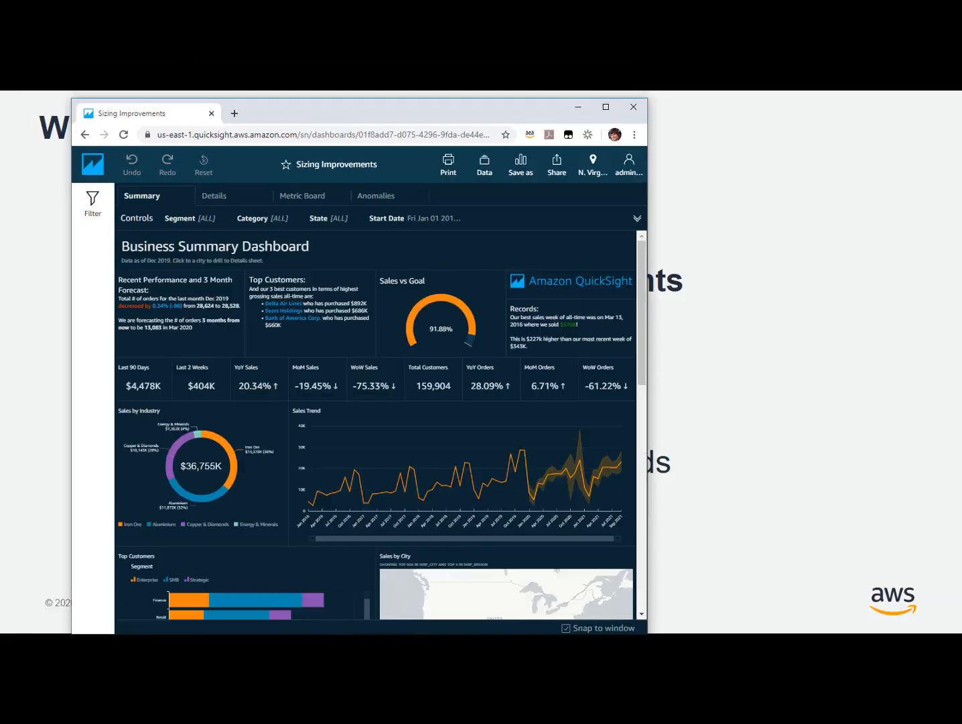
{"action": "left_click_drag", "start_coordinate": [514, 111], "coordinate": [581, 72]}
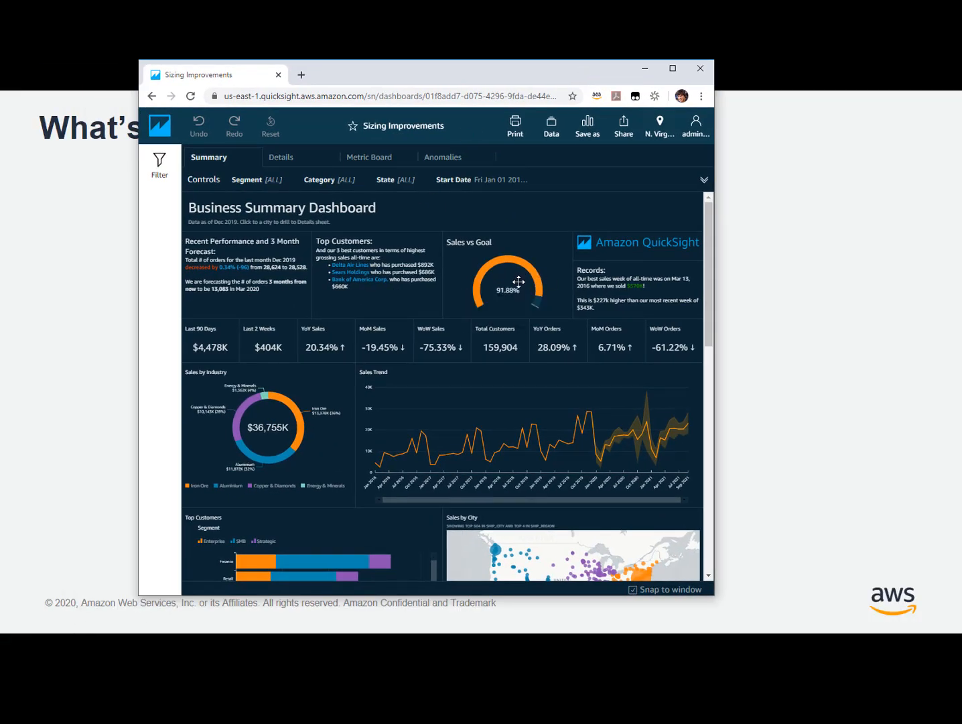
{"action": "left_click", "coordinate": [367, 156]}
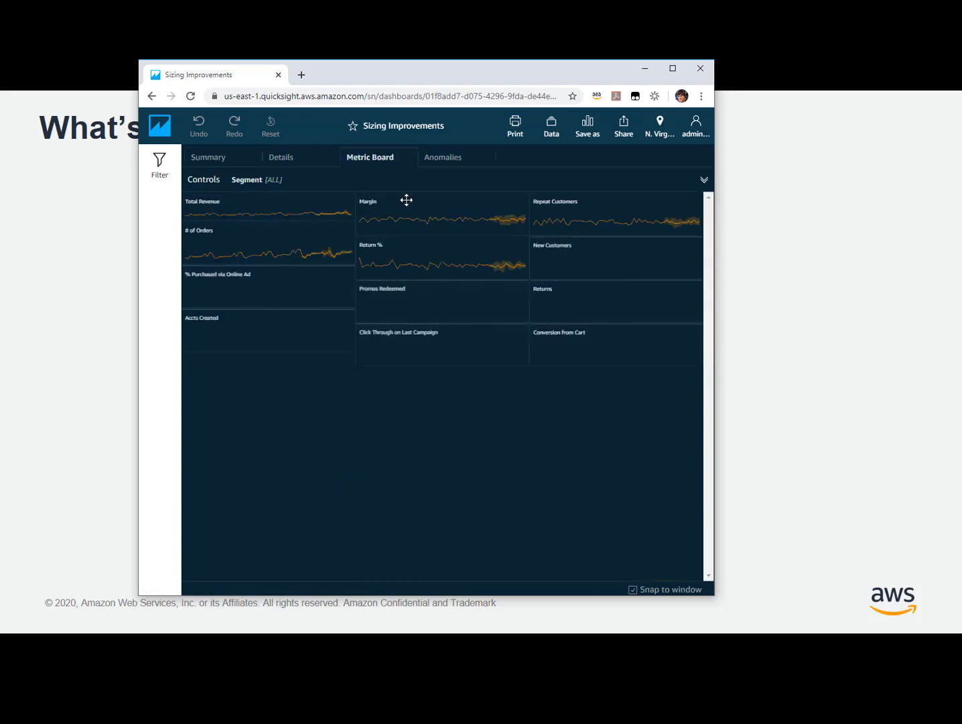
{"action": "left_click", "coordinate": [644, 69]}
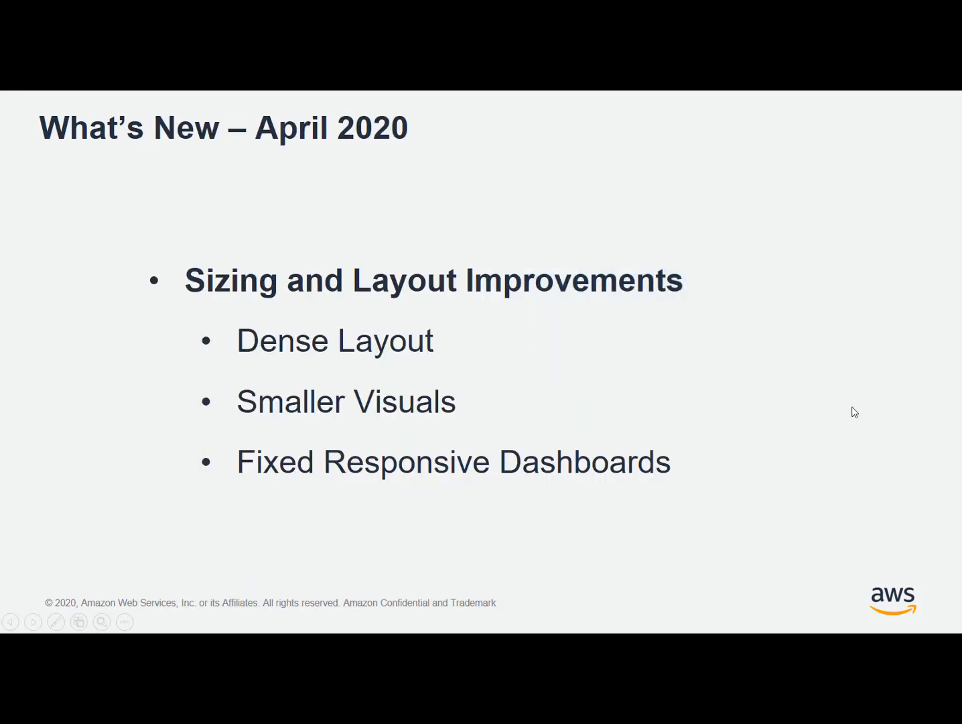